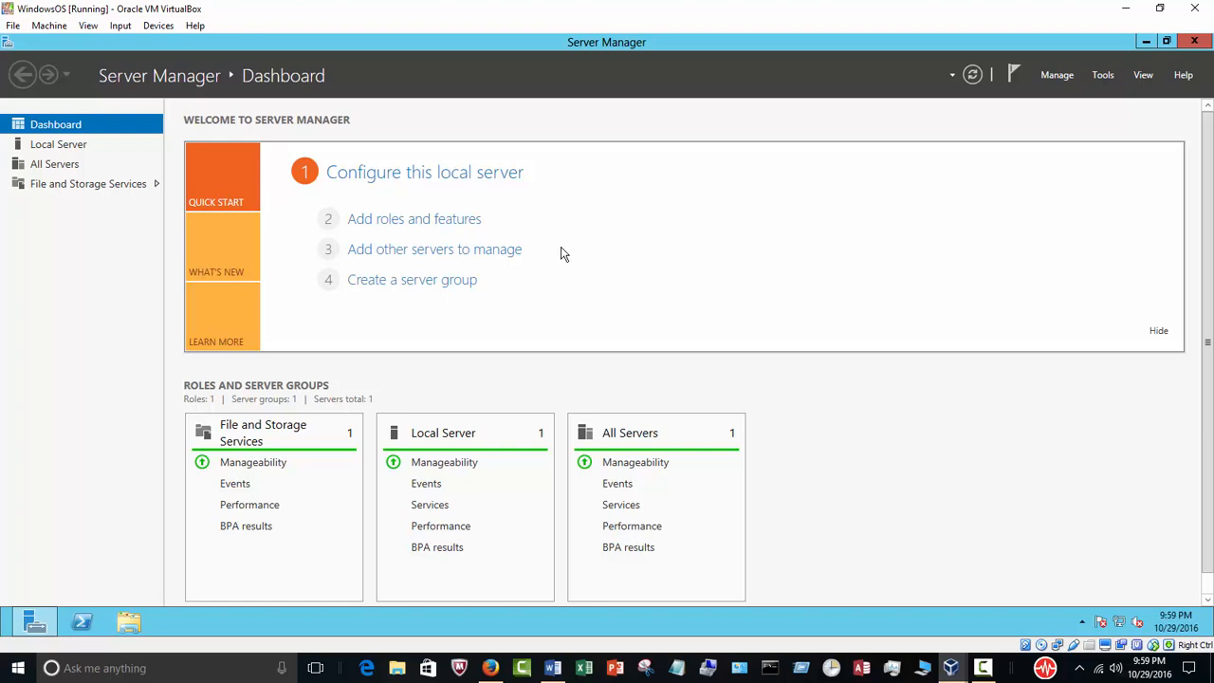
# Start the Add Roles and Features wizard with a role-based installation on the local server
pyautogui.click(398, 220)
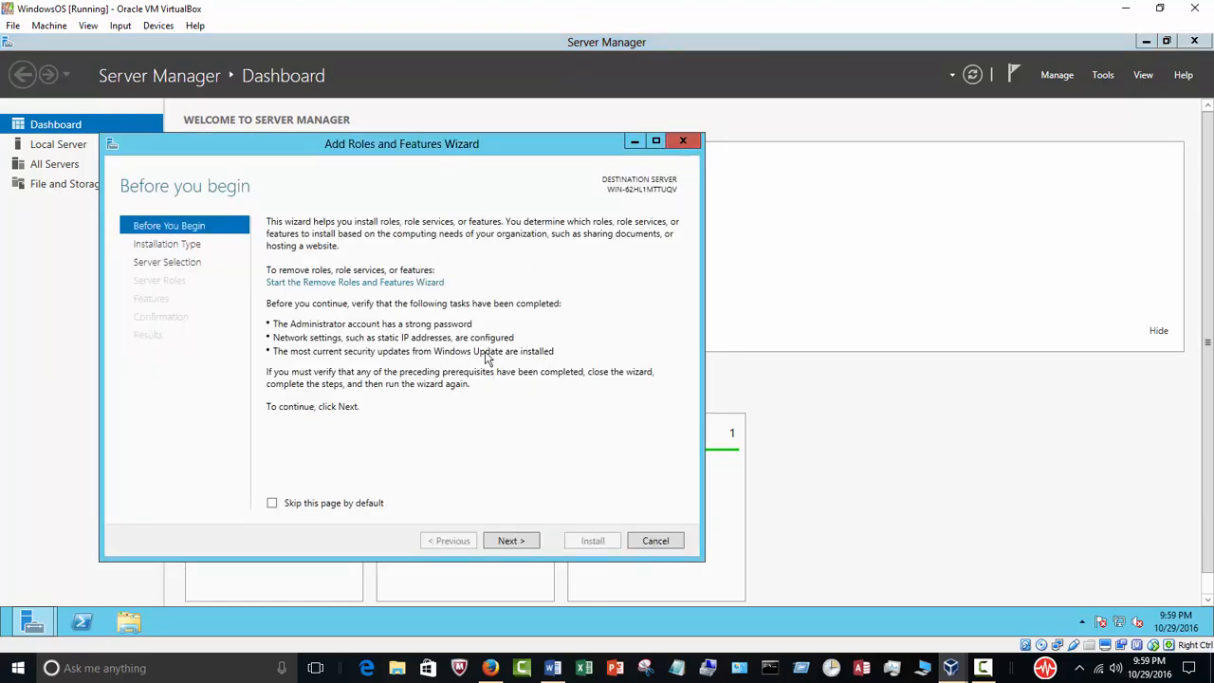
pyautogui.click(510, 540)
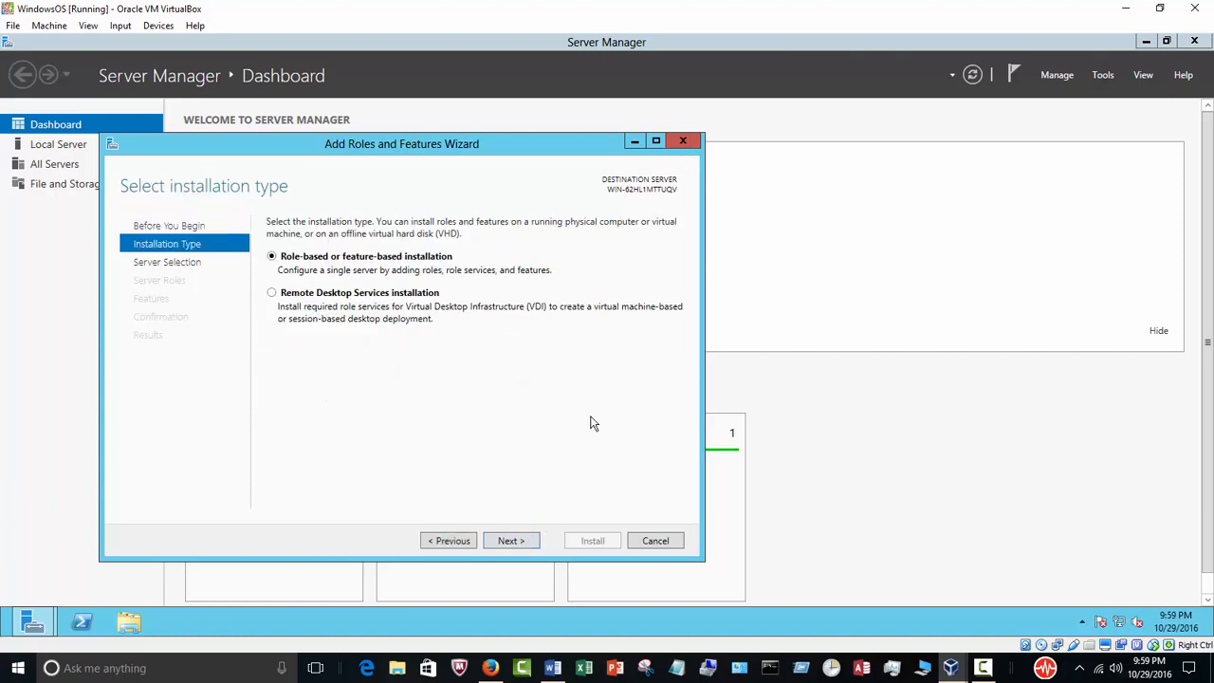
pyautogui.moveTo(377, 149); pyautogui.dragTo(514, 156)
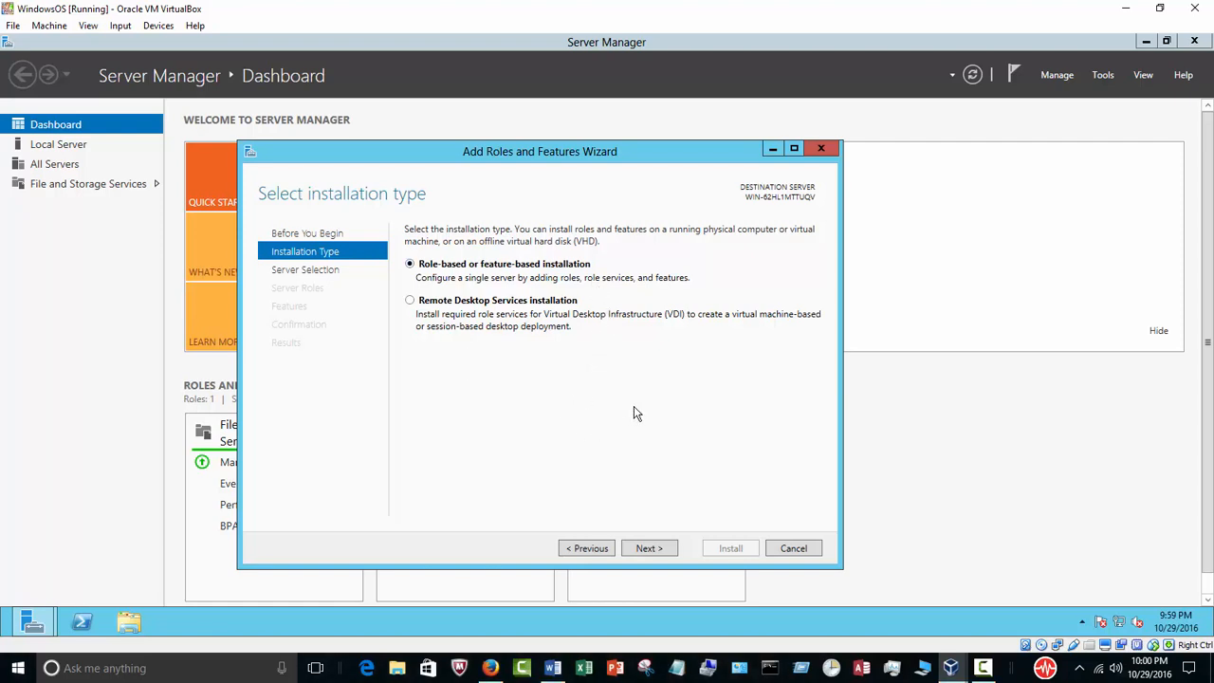
pyautogui.click(649, 549)
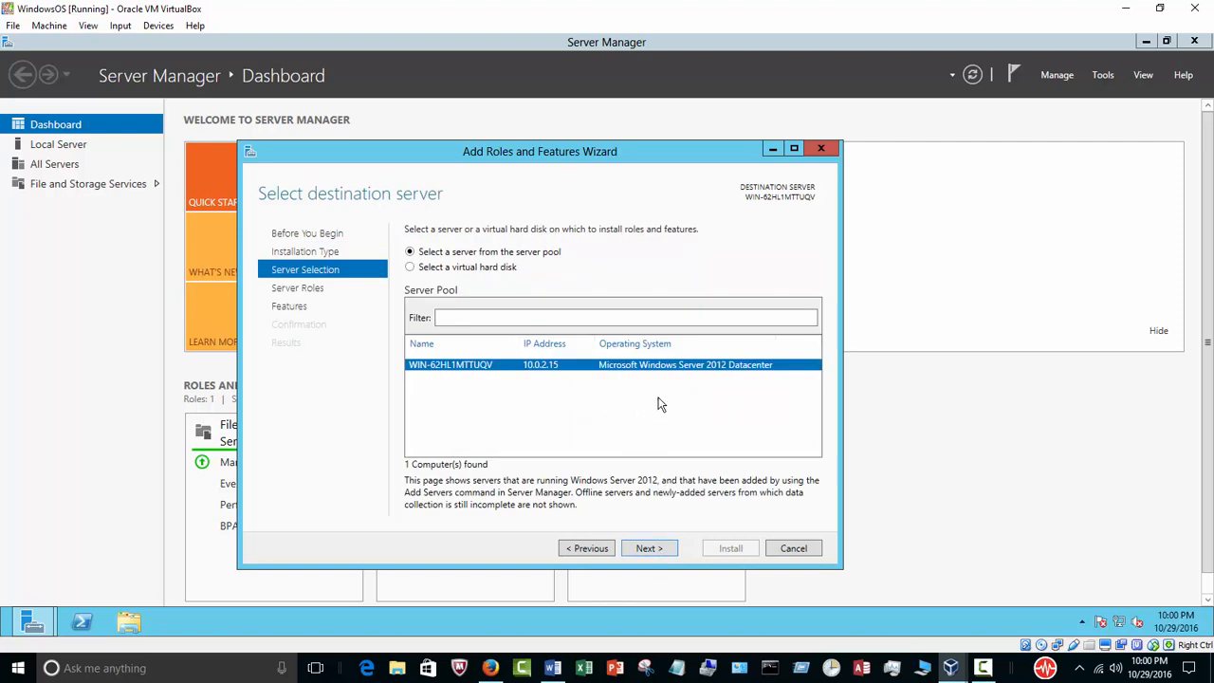
pyautogui.click(648, 550)
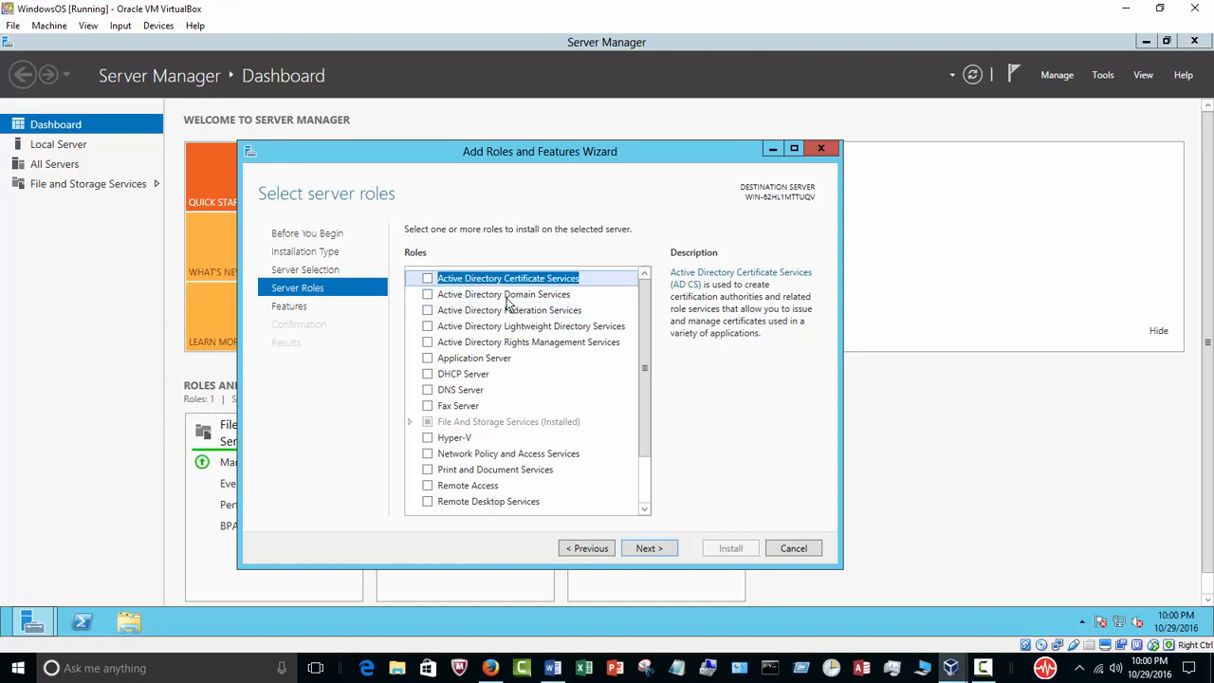
# Select the Active Directory Domain Services role, including its required management features
pyautogui.click(427, 296)
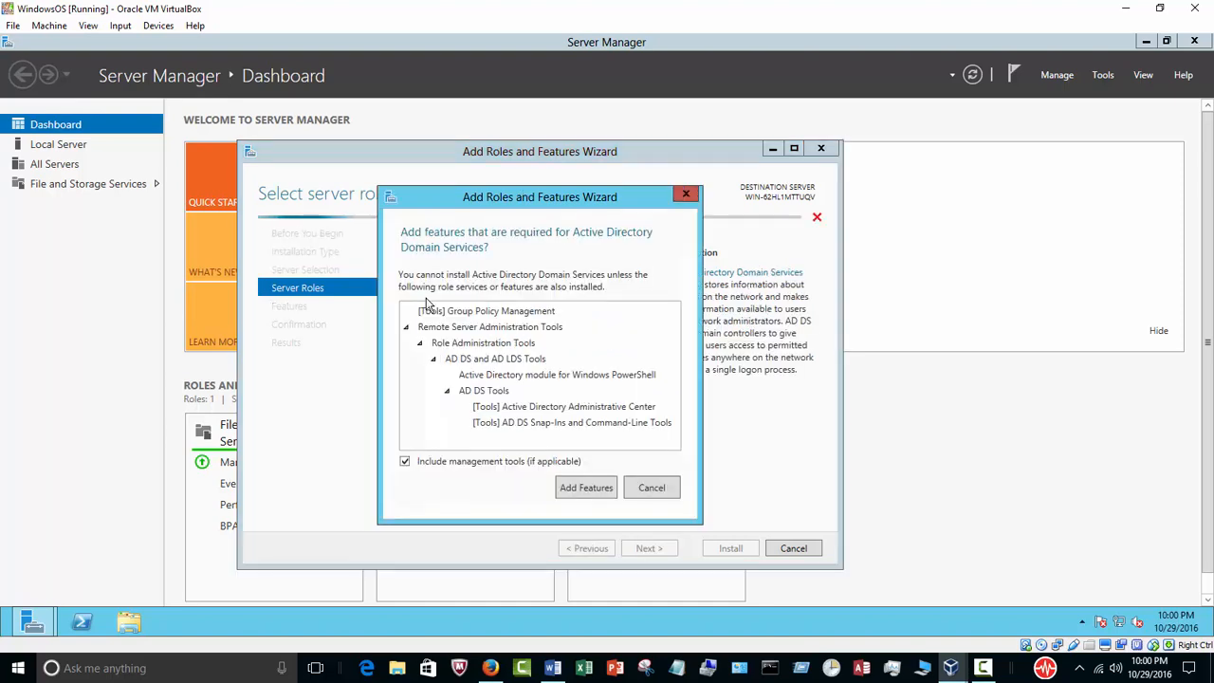
pyautogui.click(572, 492)
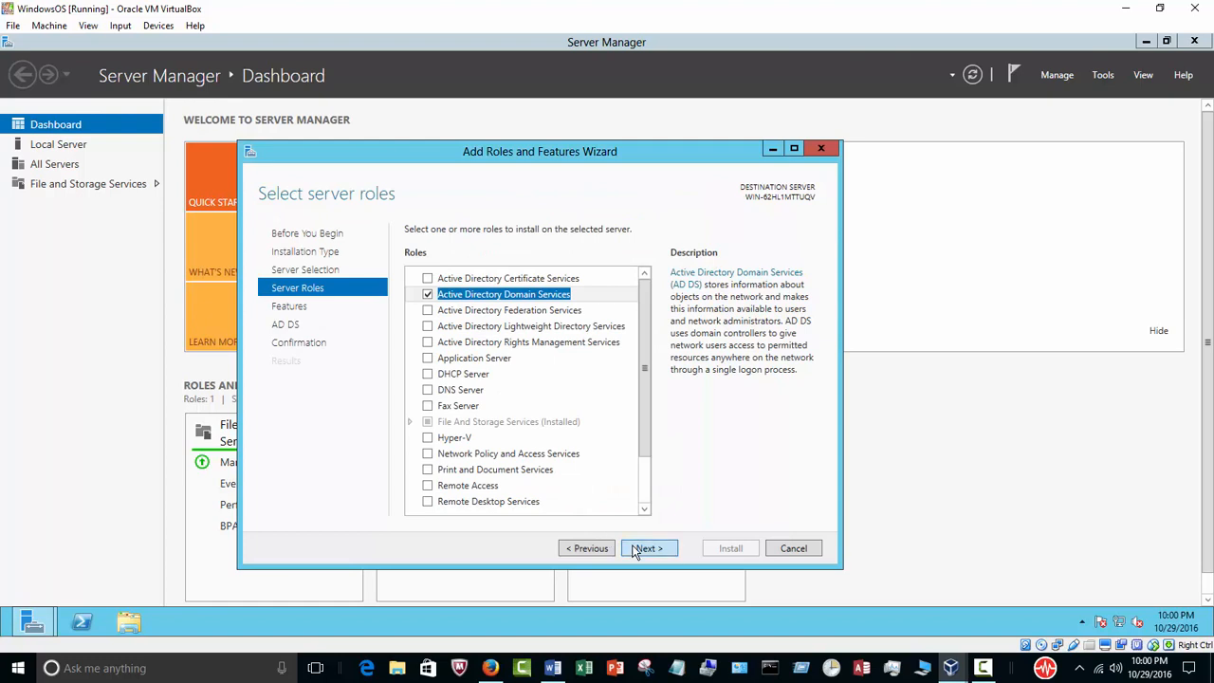
pyautogui.click(638, 550)
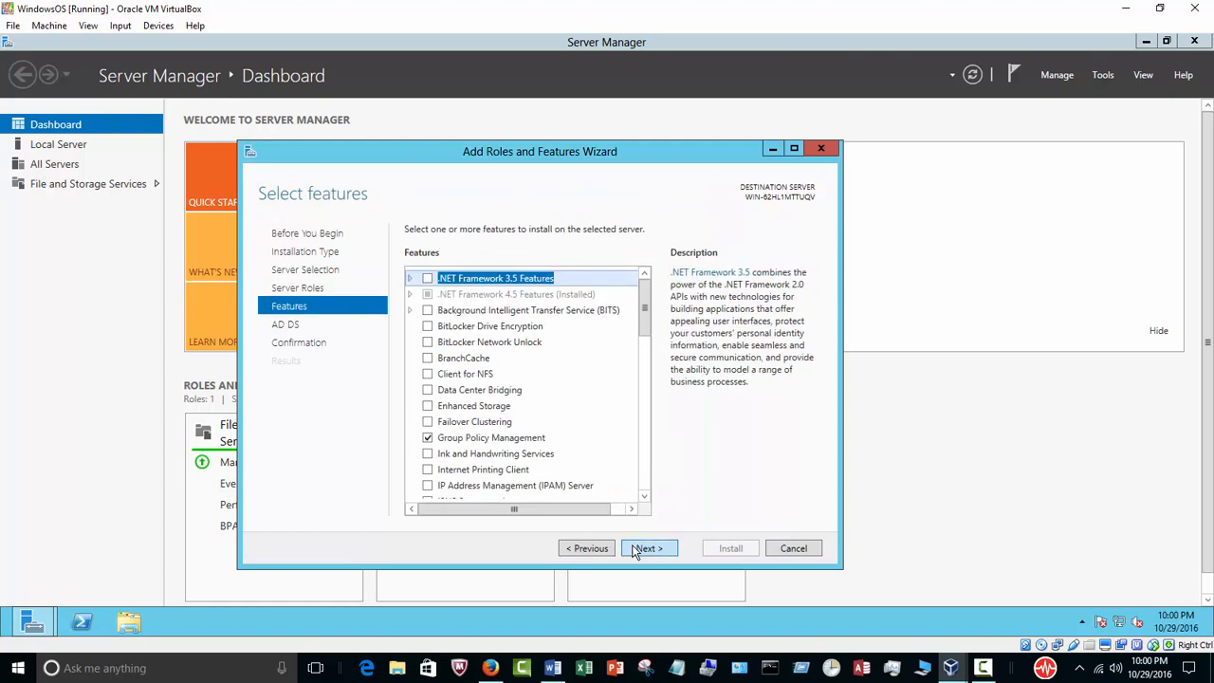
# Add .NET Framework 3.5 Features and start installing the selected roles and features
pyautogui.click(410, 278)
pyautogui.click(428, 280)
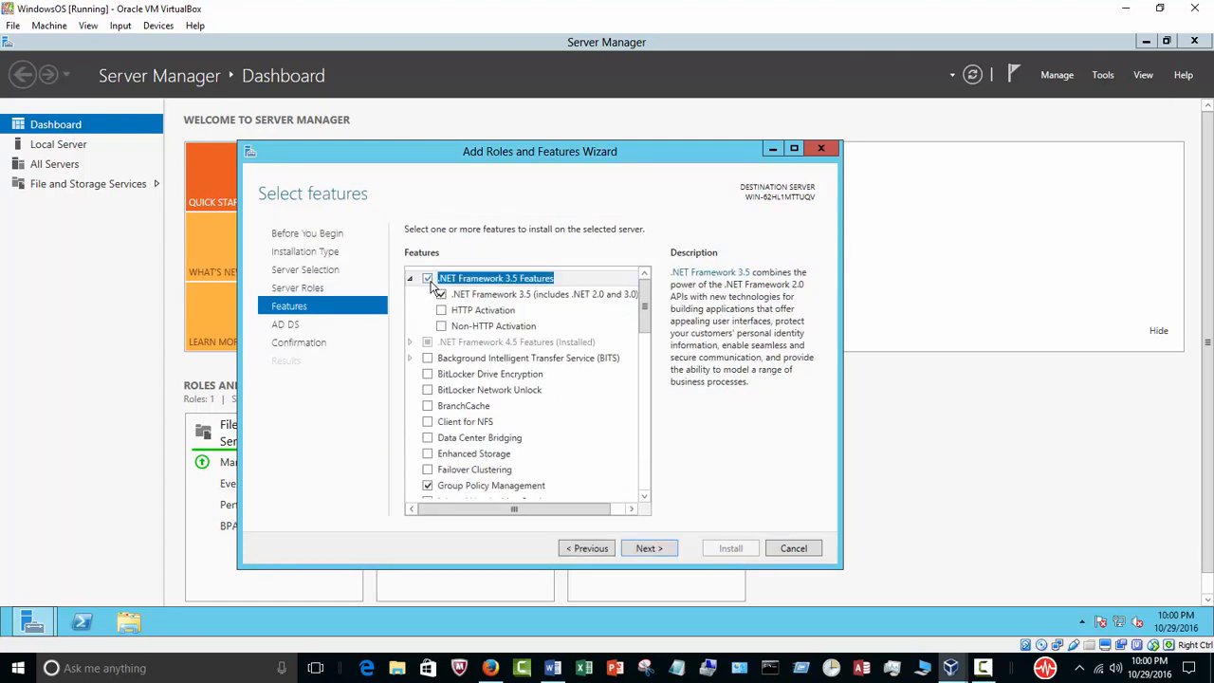
pyautogui.click(647, 549)
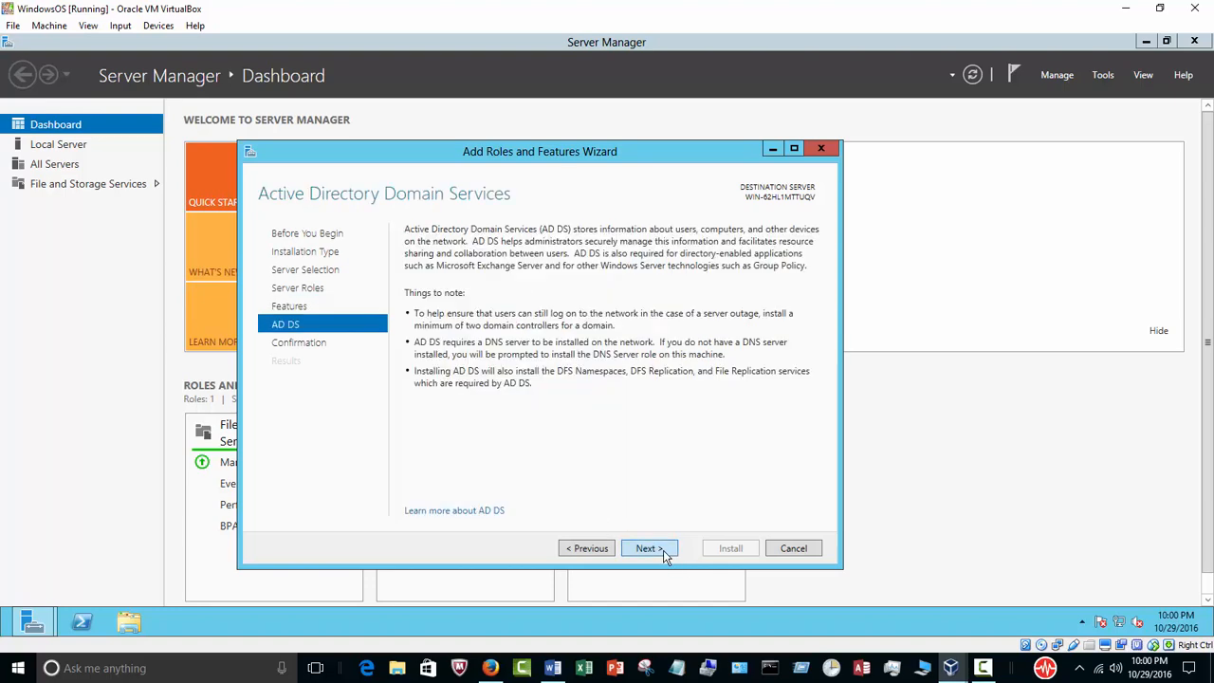
pyautogui.click(647, 549)
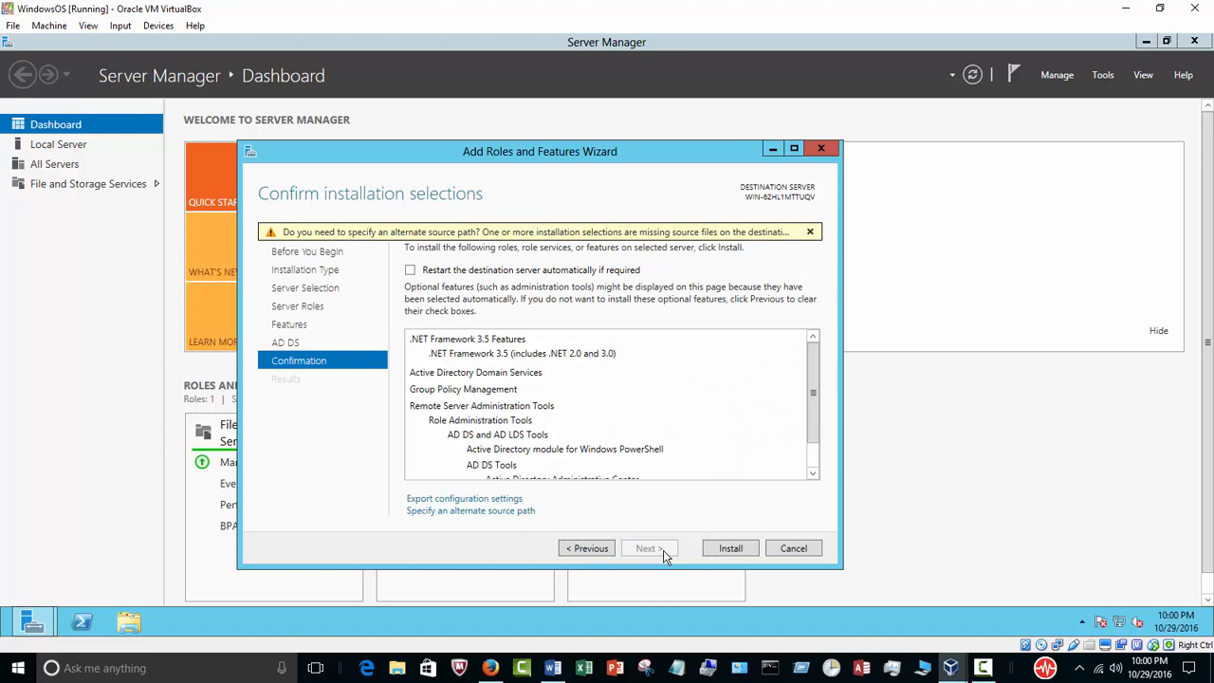
pyautogui.click(719, 550)
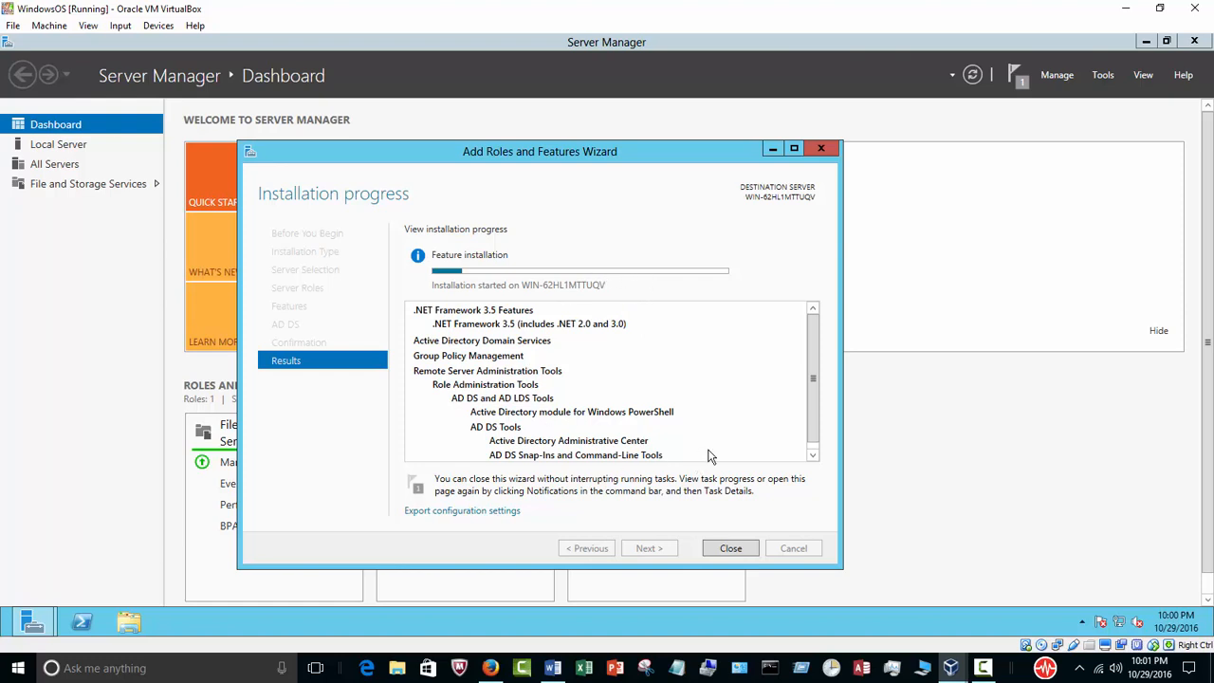
pyautogui.click(982, 668)
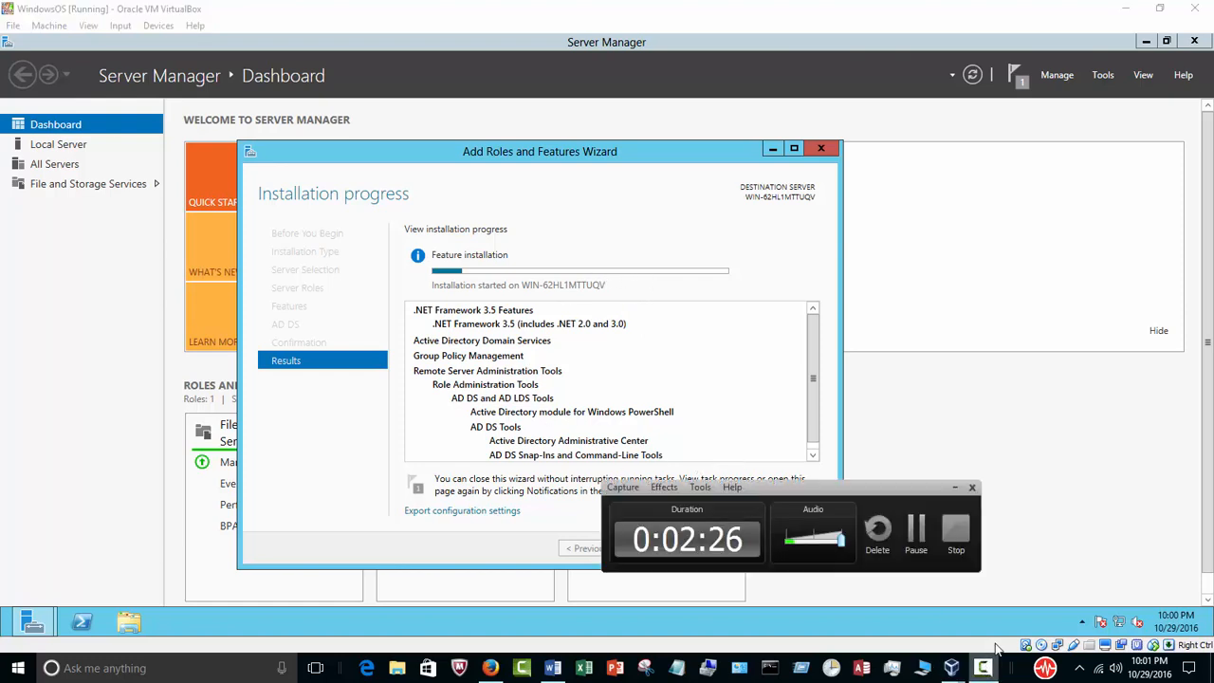
pyautogui.moveTo(808, 489); pyautogui.dragTo(966, 479)
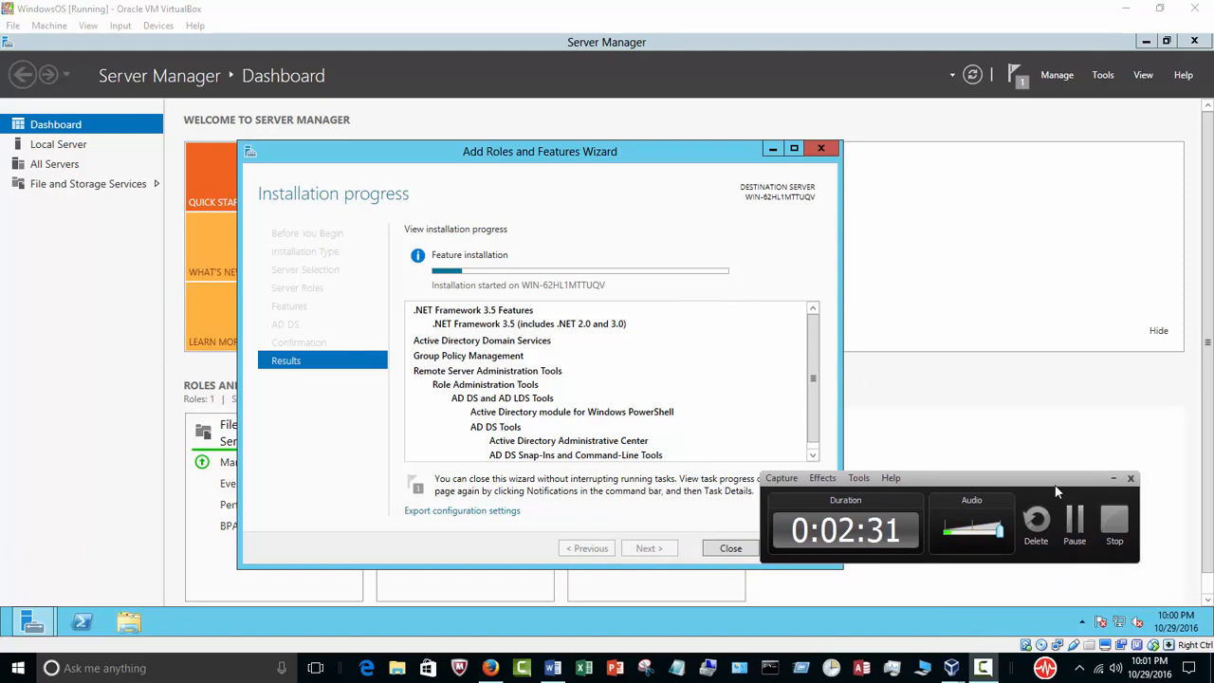
pyautogui.click(1074, 519)
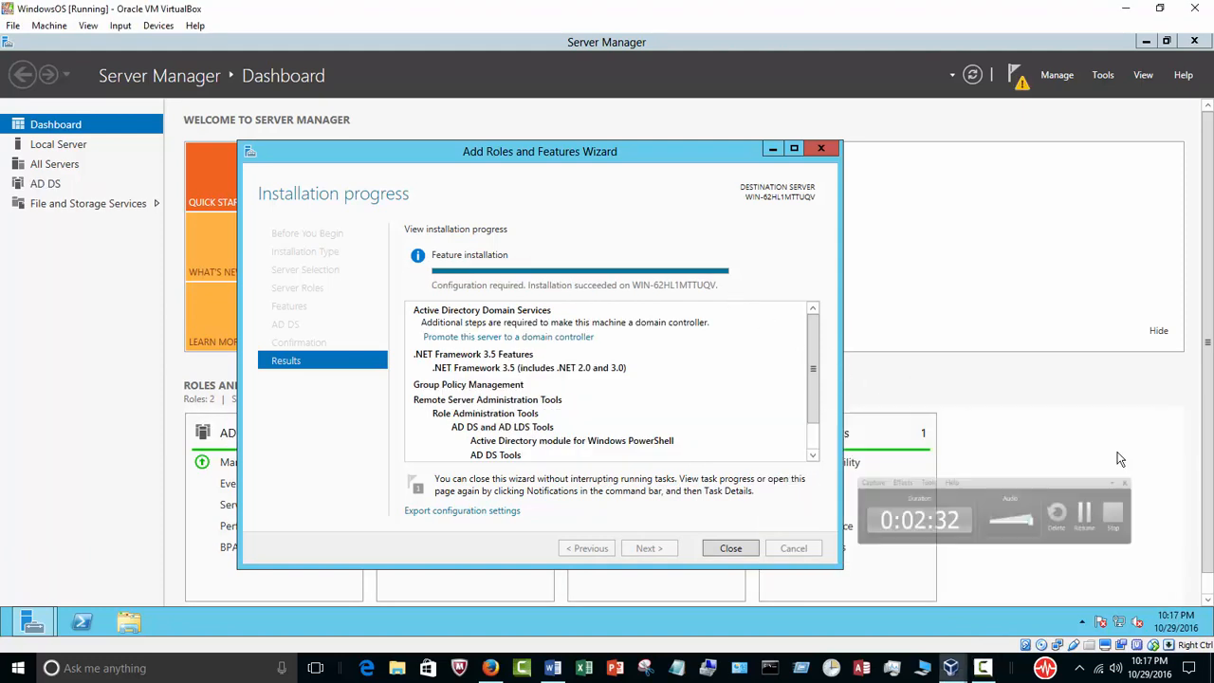
pyautogui.click(982, 669)
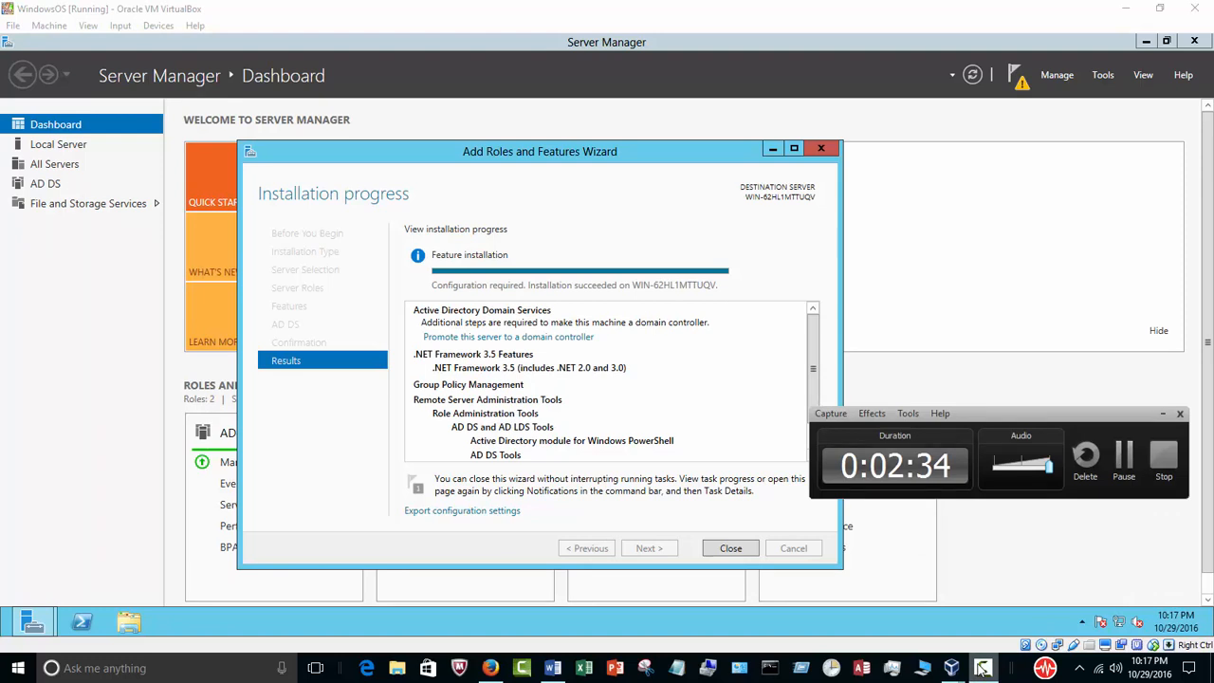
pyautogui.click(1163, 414)
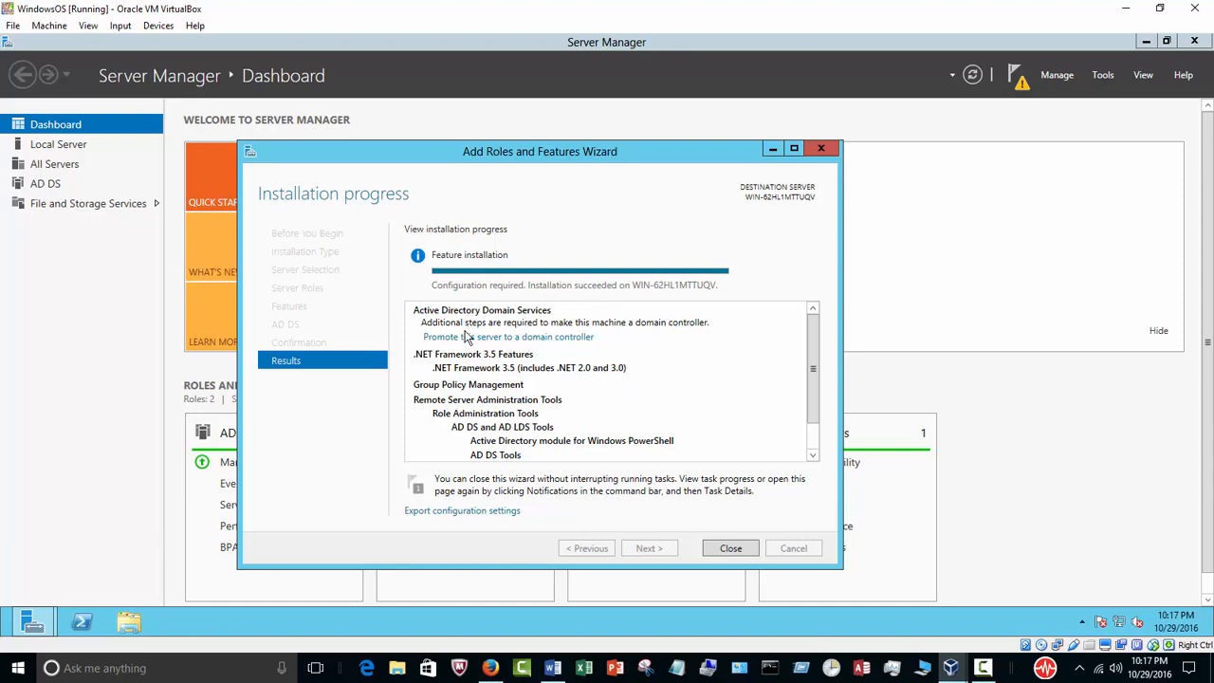
# Promote the server to a domain controller for a new forest with root domain name SQL.com
pyautogui.click(555, 338)
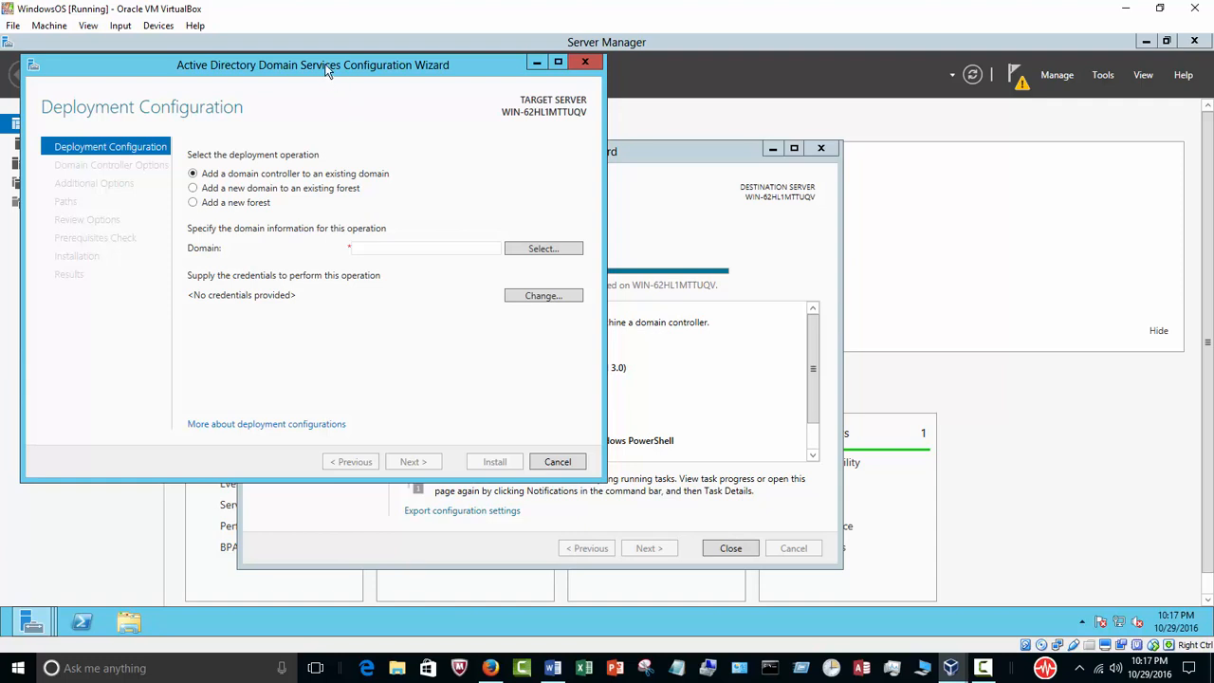
pyautogui.moveTo(325, 65); pyautogui.dragTo(534, 117)
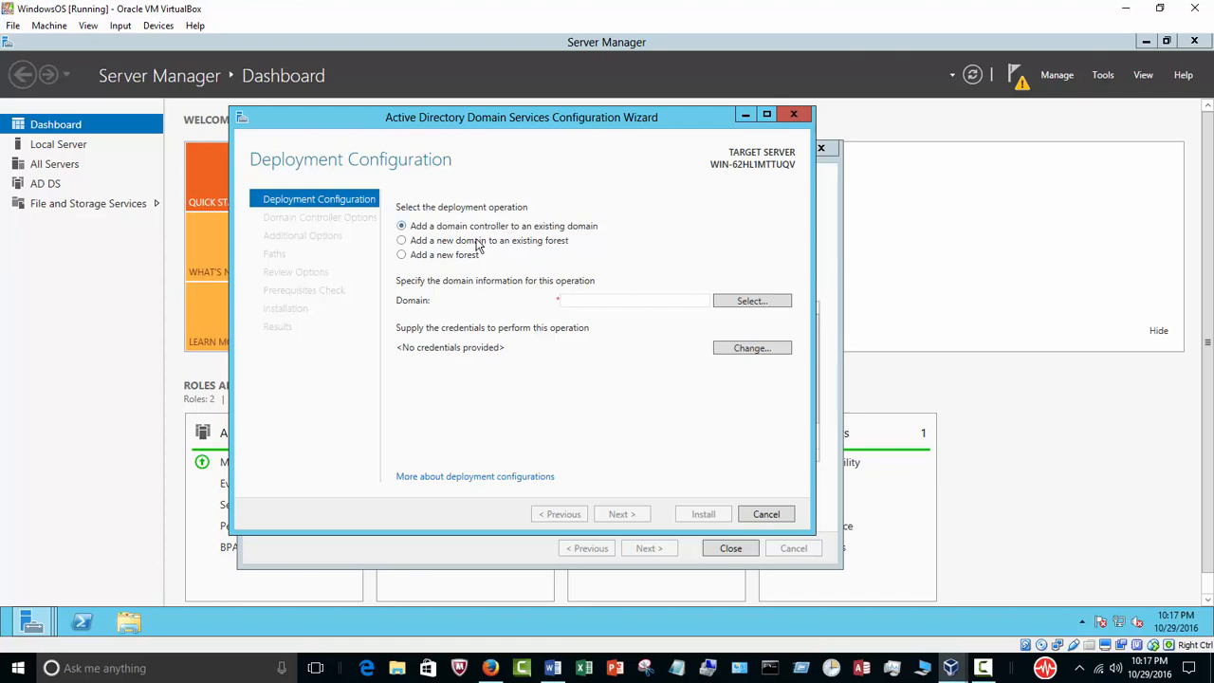
pyautogui.click(402, 256)
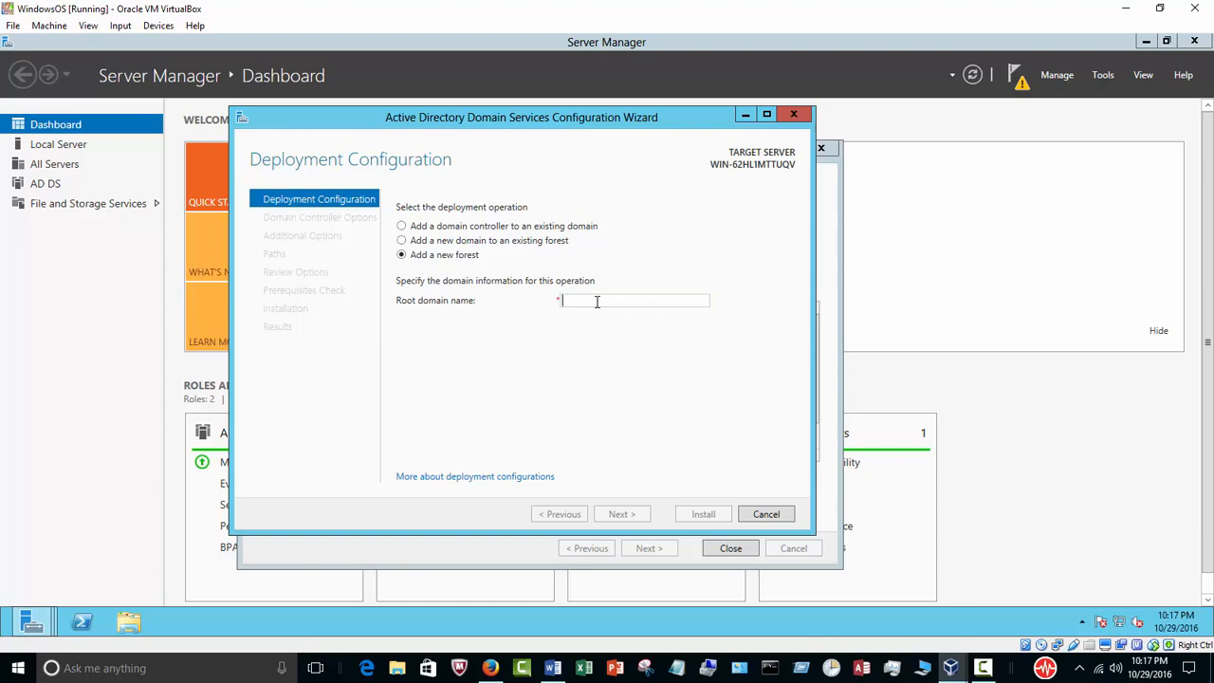
pyautogui.write('SQL.com')
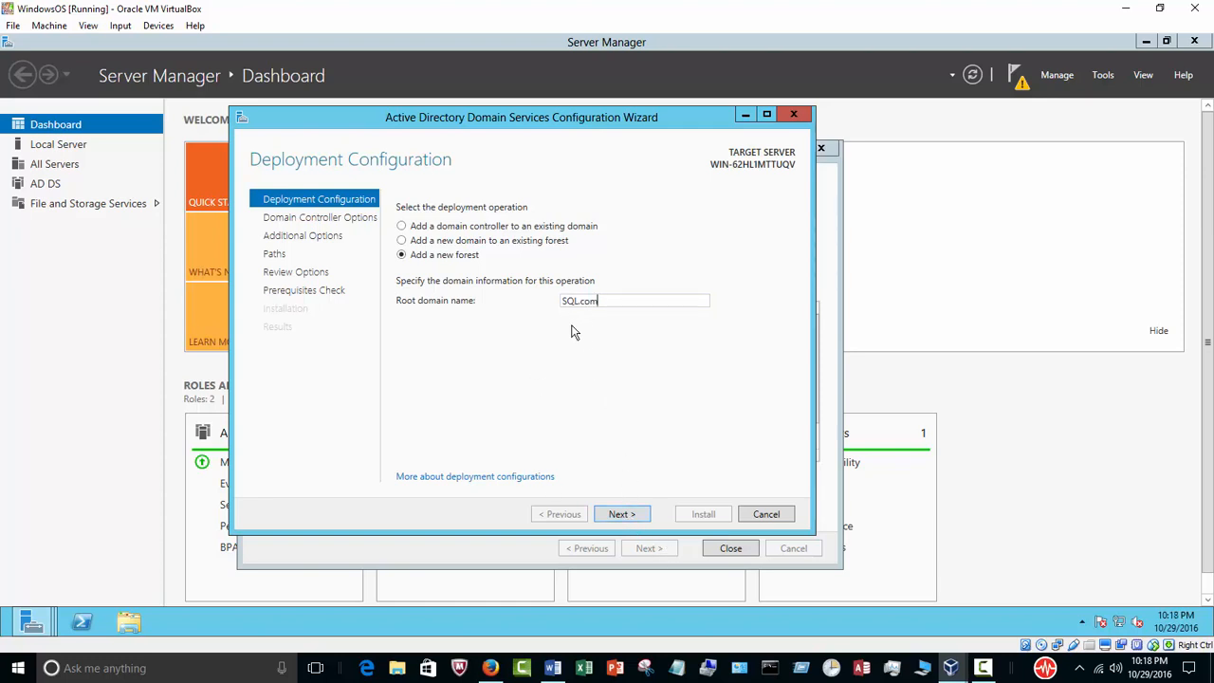
pyautogui.click(628, 523)
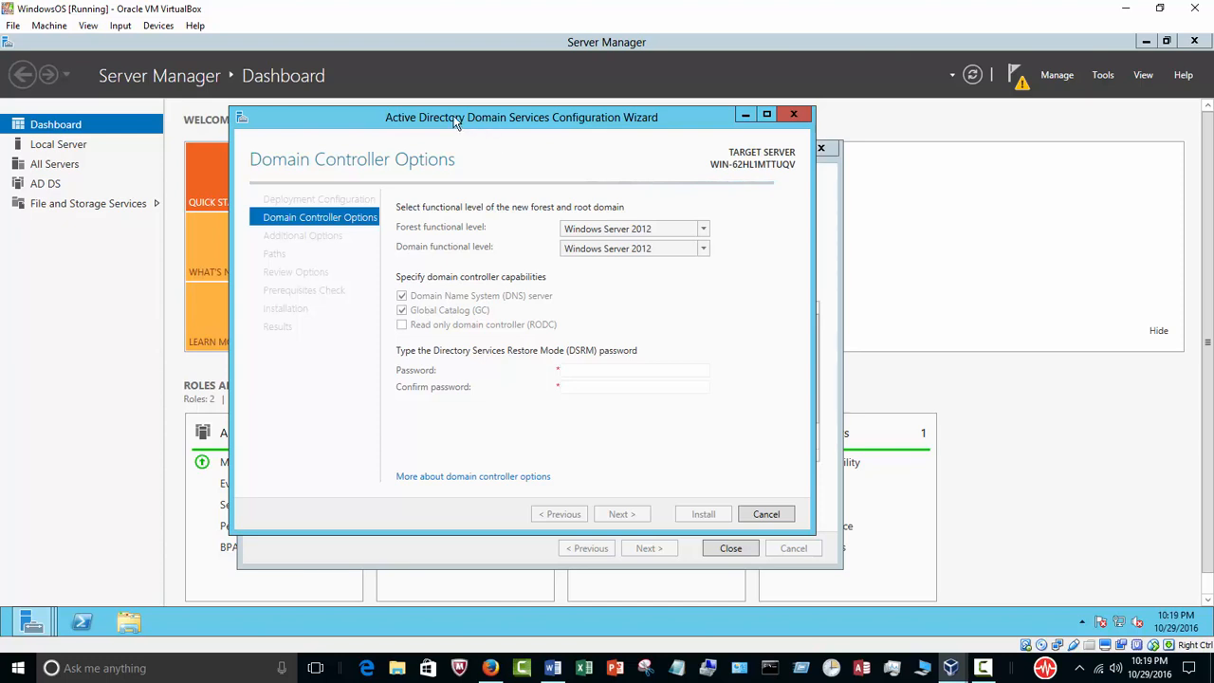
# Enter and confirm the Directory Services Restore Mode password
pyautogui.click(586, 370)
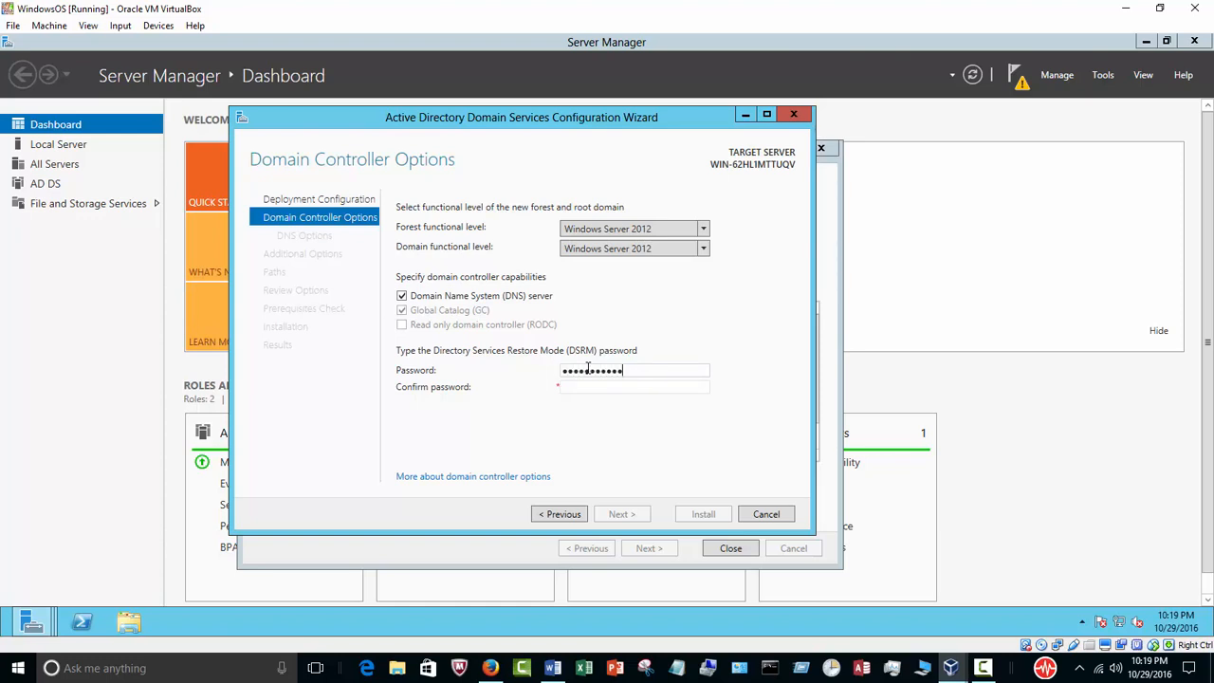
pyautogui.press('Tab')
pyautogui.write('!')
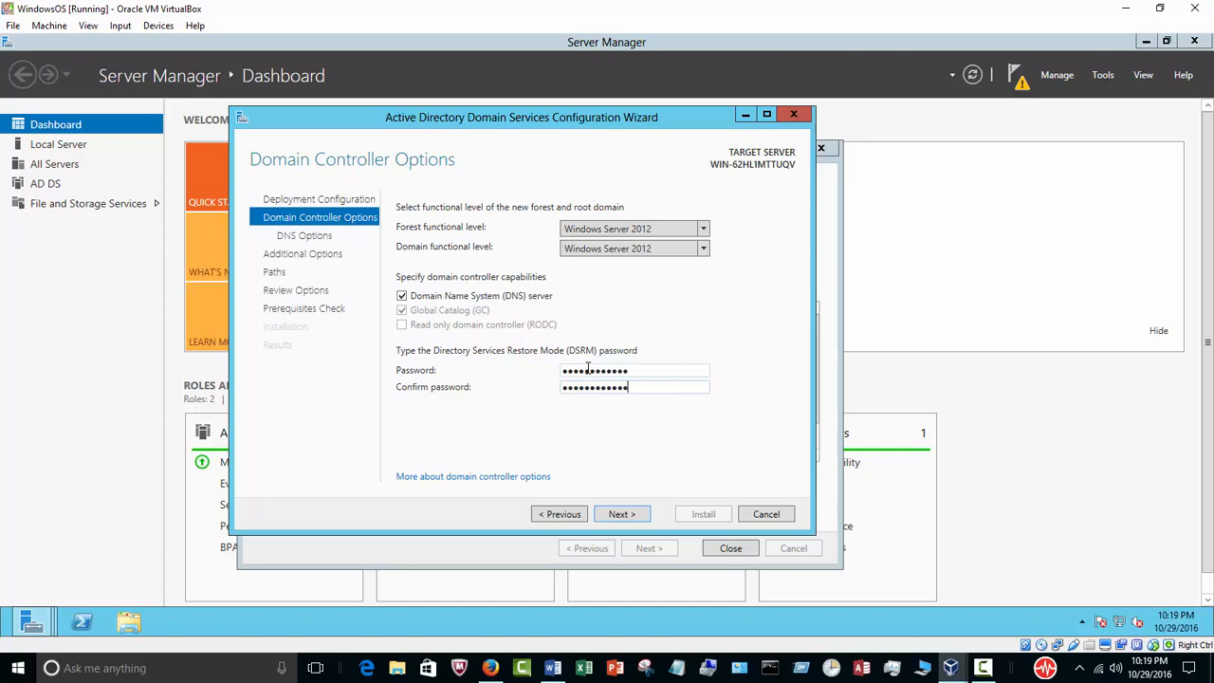
pyautogui.click(614, 517)
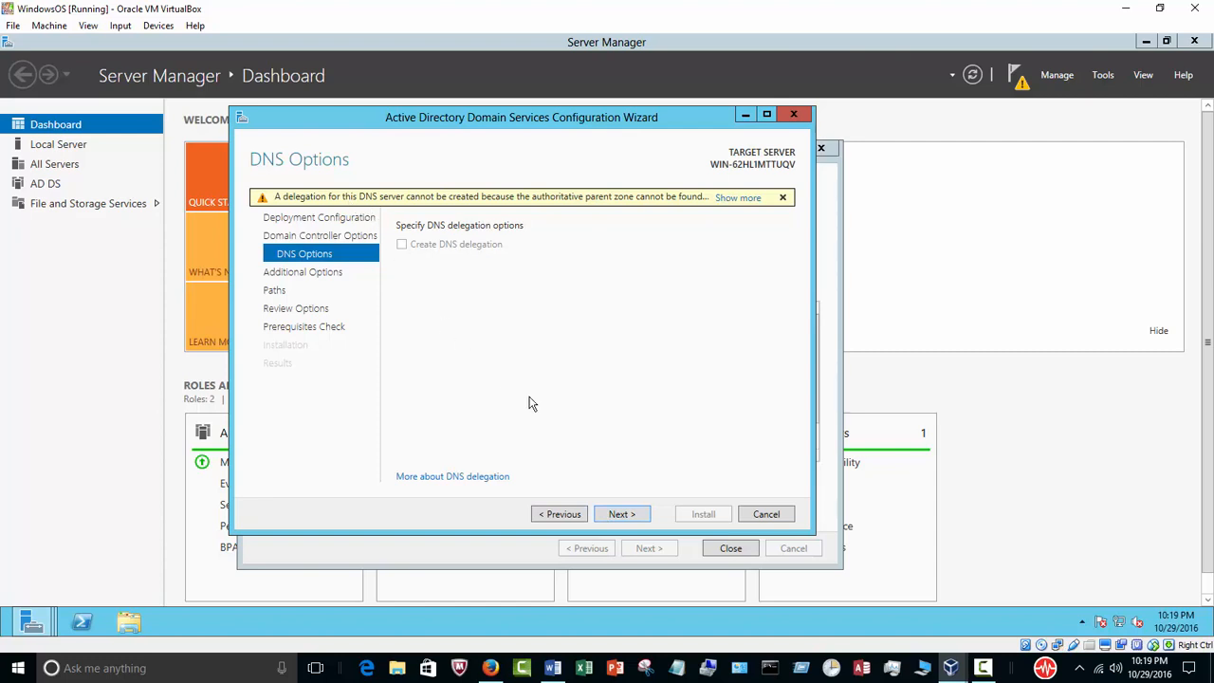
# Accept the default DNS, NetBIOS, path and review options, then install the domain controller
pyautogui.click(619, 514)
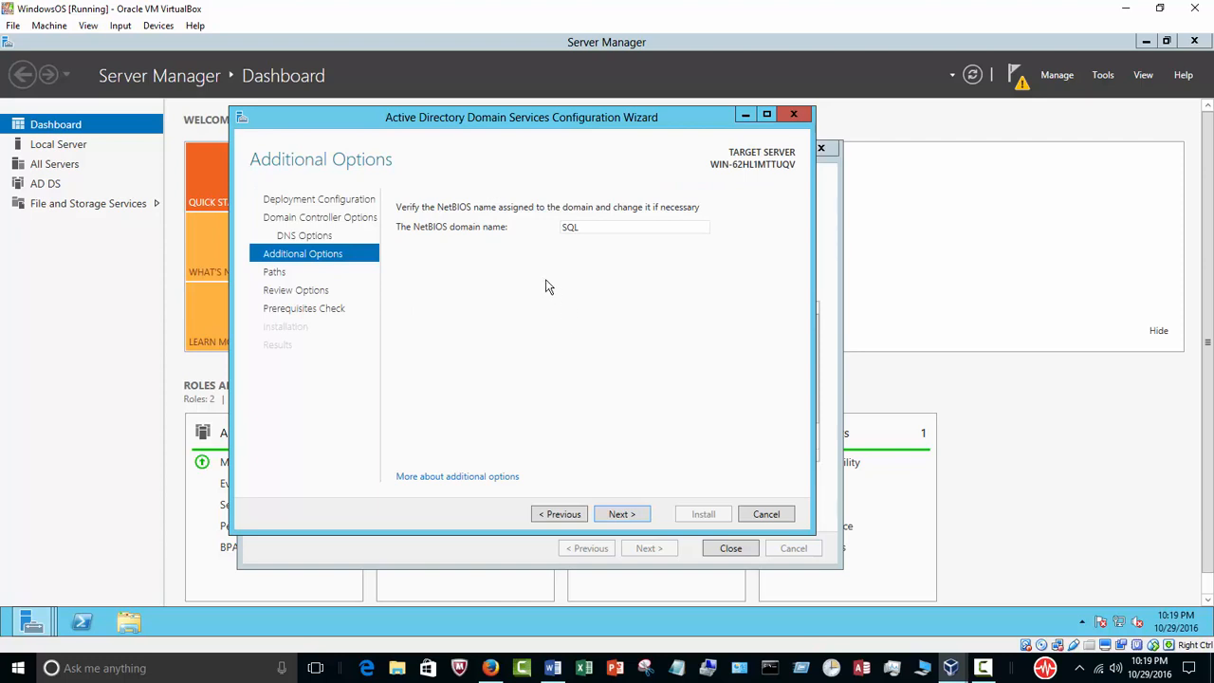
pyautogui.click(638, 517)
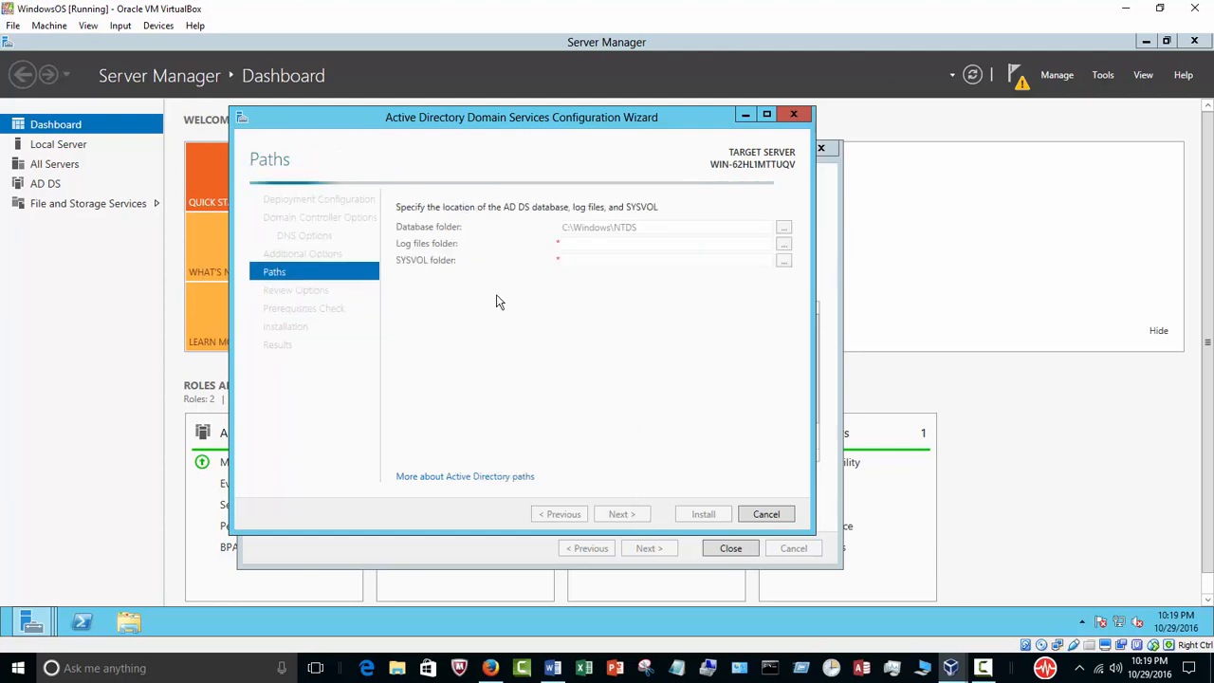
pyautogui.click(624, 513)
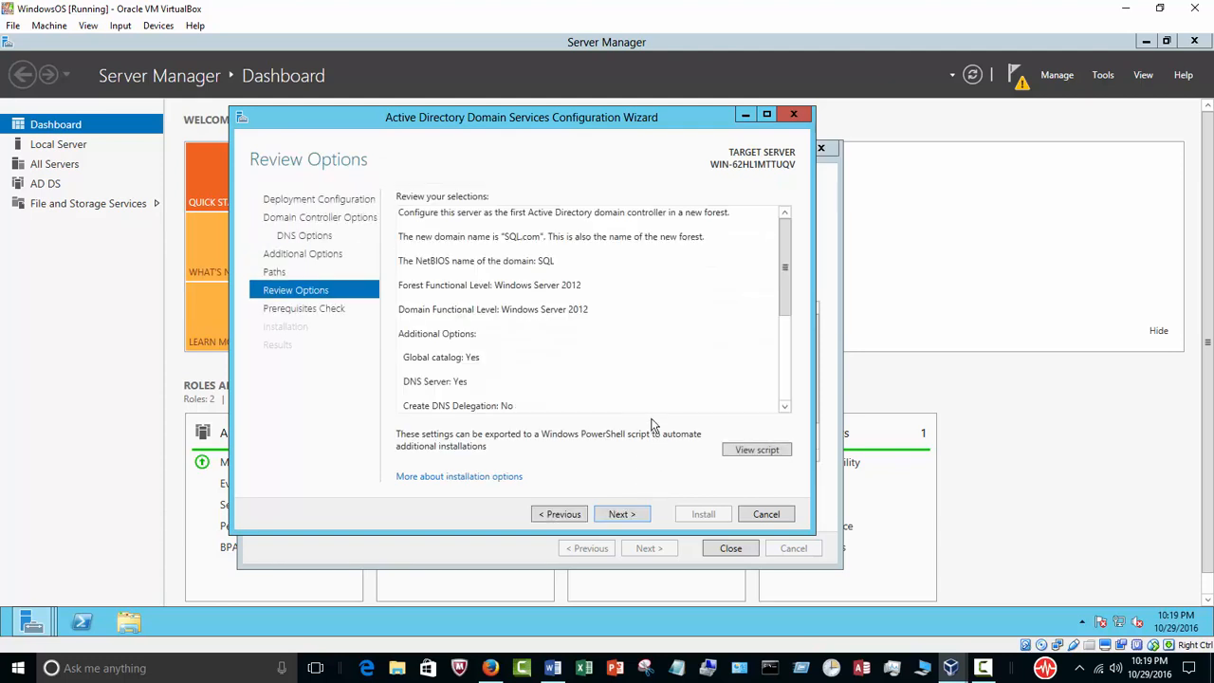
pyautogui.click(624, 514)
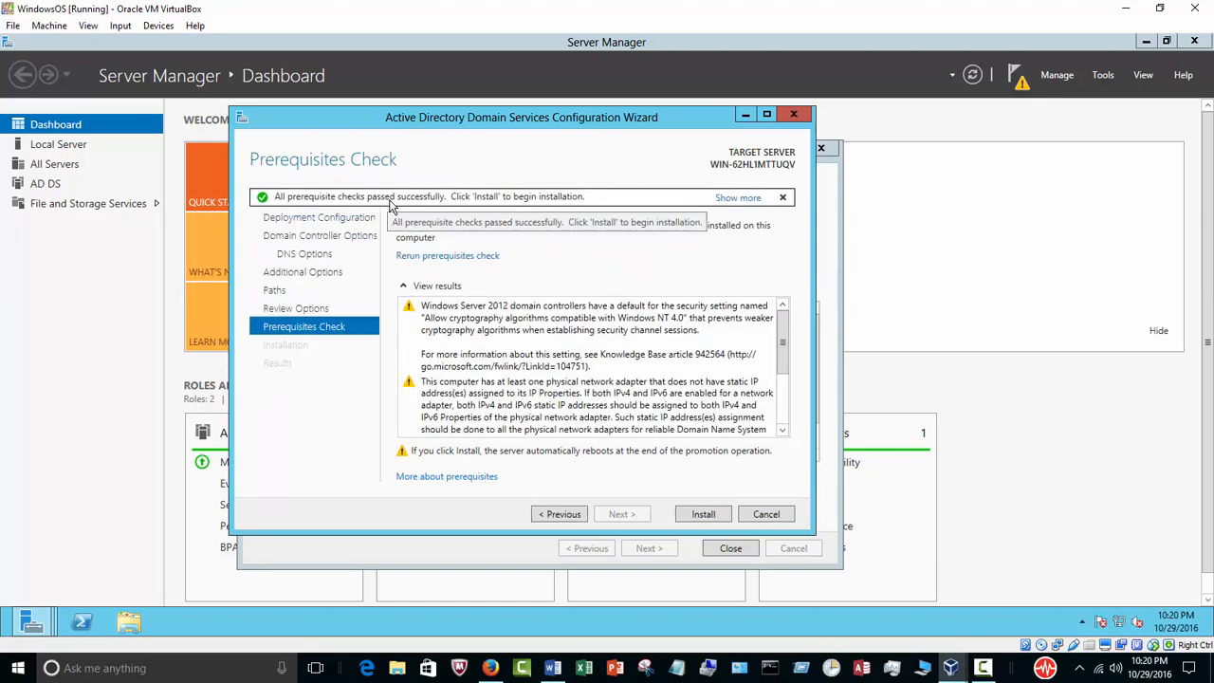
pyautogui.moveTo(784, 336); pyautogui.dragTo(781, 402)
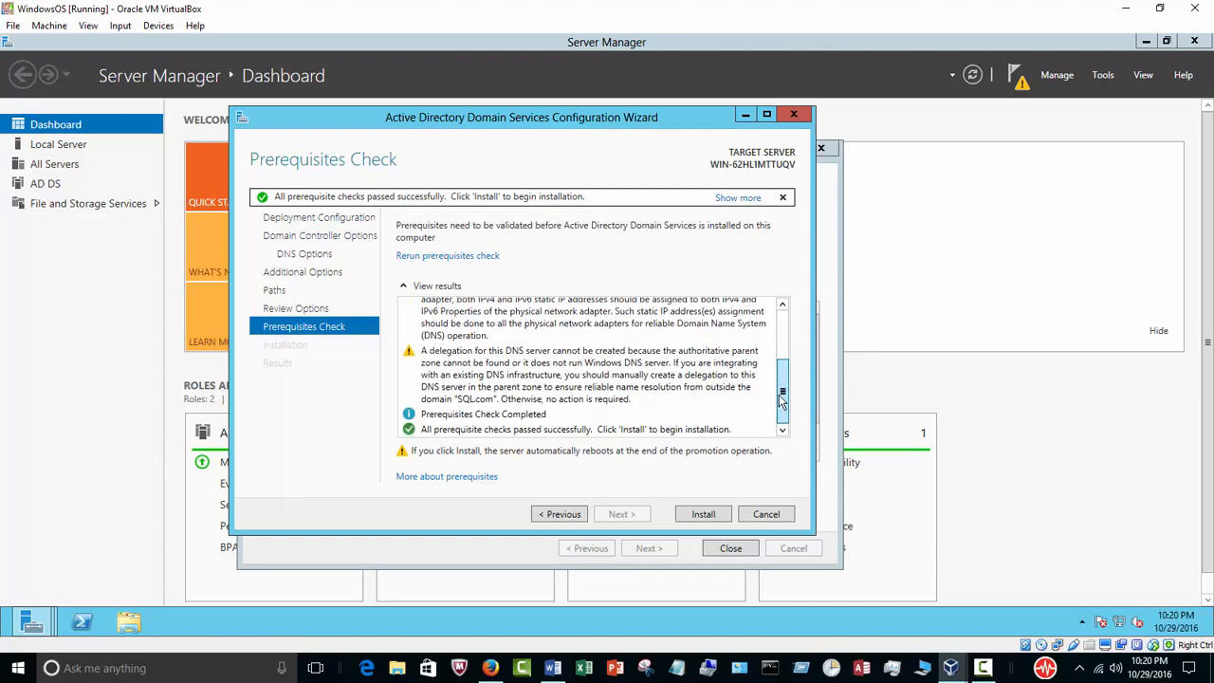
pyautogui.click(703, 514)
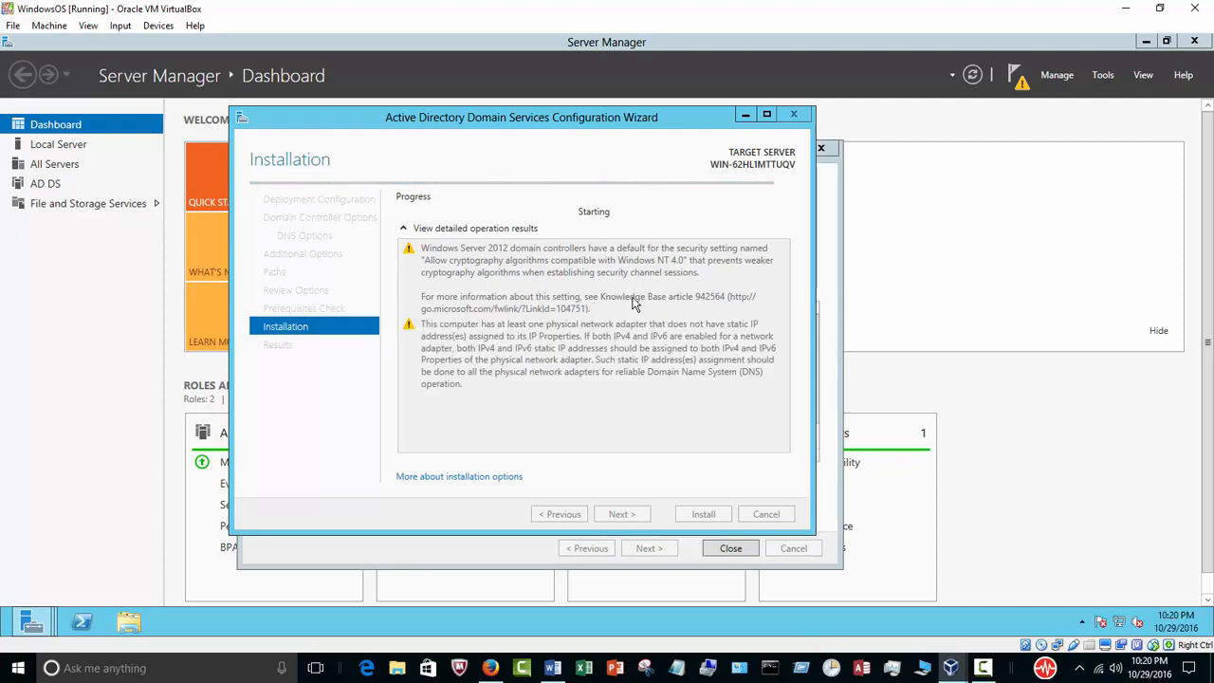
pyautogui.click(984, 668)
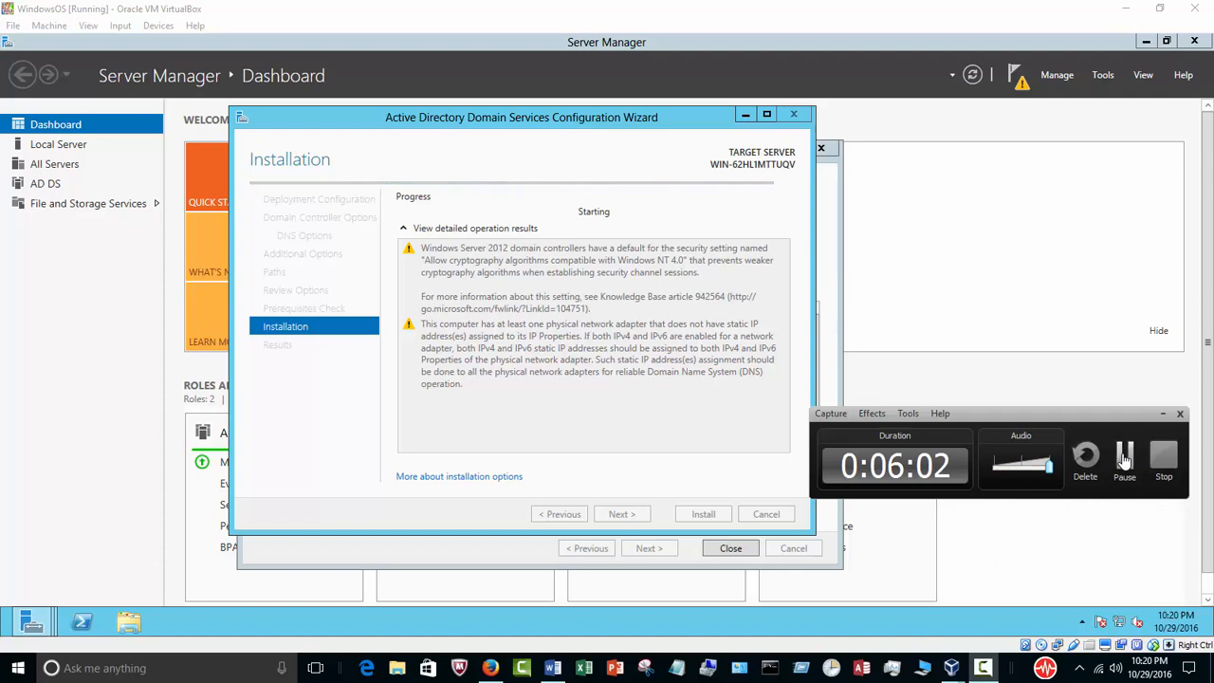
pyautogui.click(1124, 460)
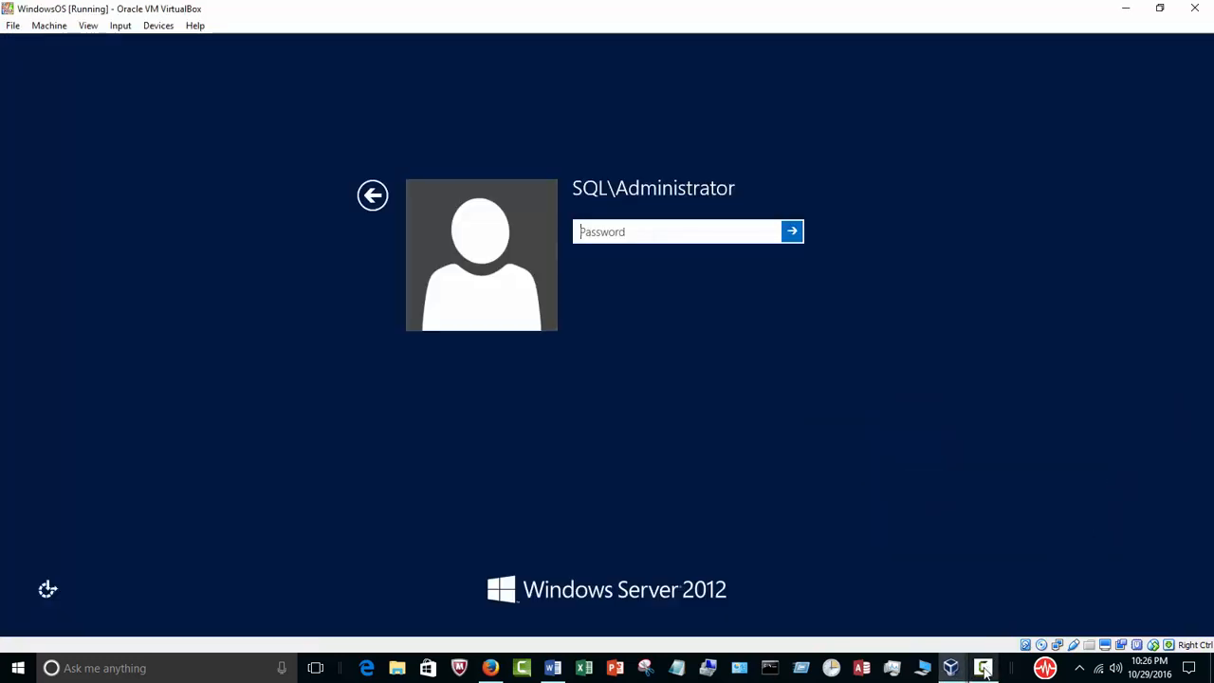
pyautogui.click(983, 669)
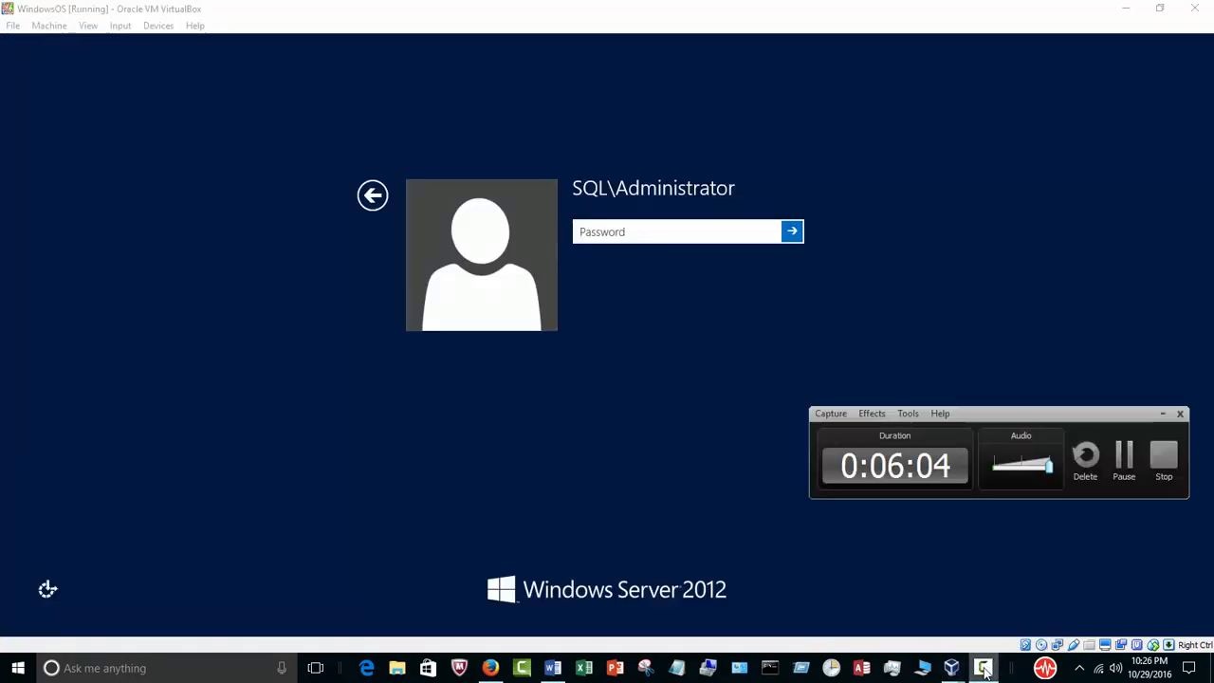
pyautogui.click(1161, 415)
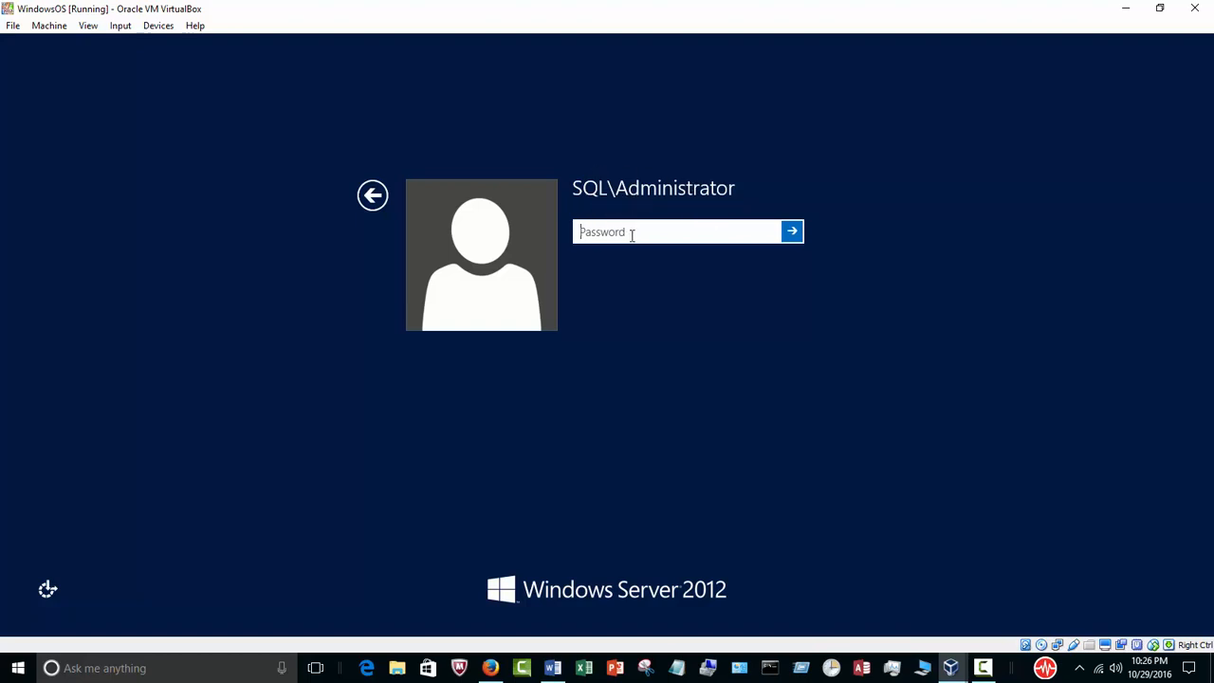
# Sign in as SQL\Administrator with the account password
pyautogui.write('P•••••••••')
pyautogui.press('Return')
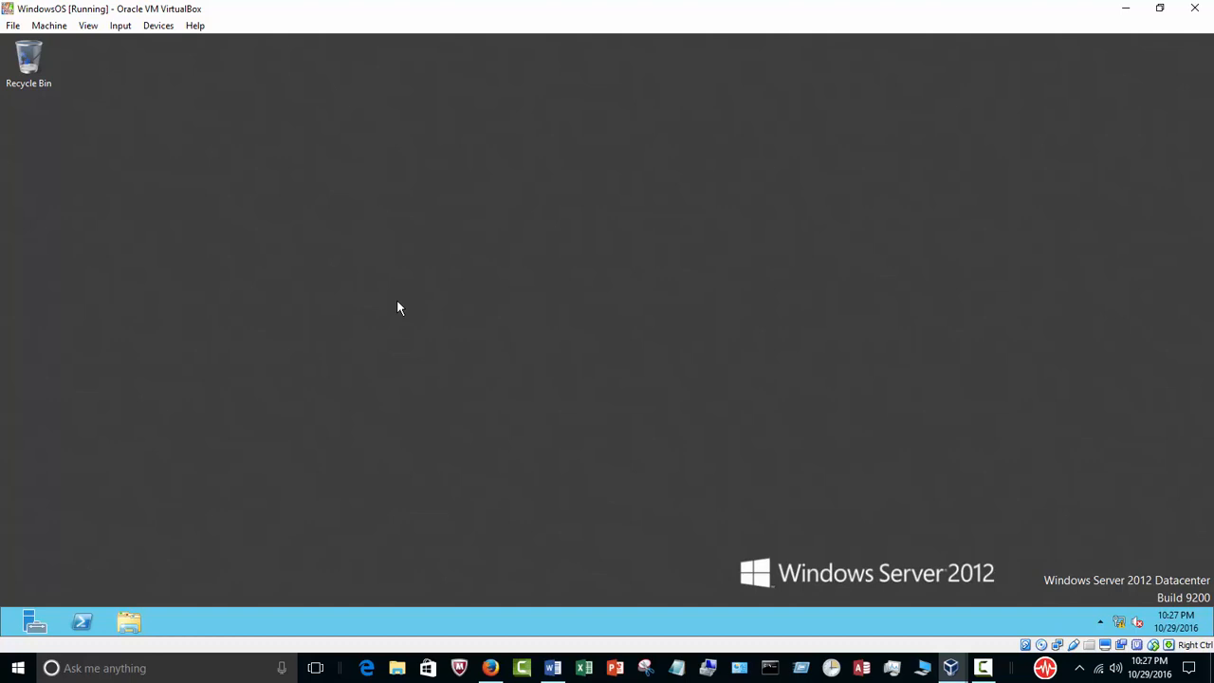
# Open Active Directory Users and Computers and browse the Users container of the SQL.com domain
pyautogui.press('super')
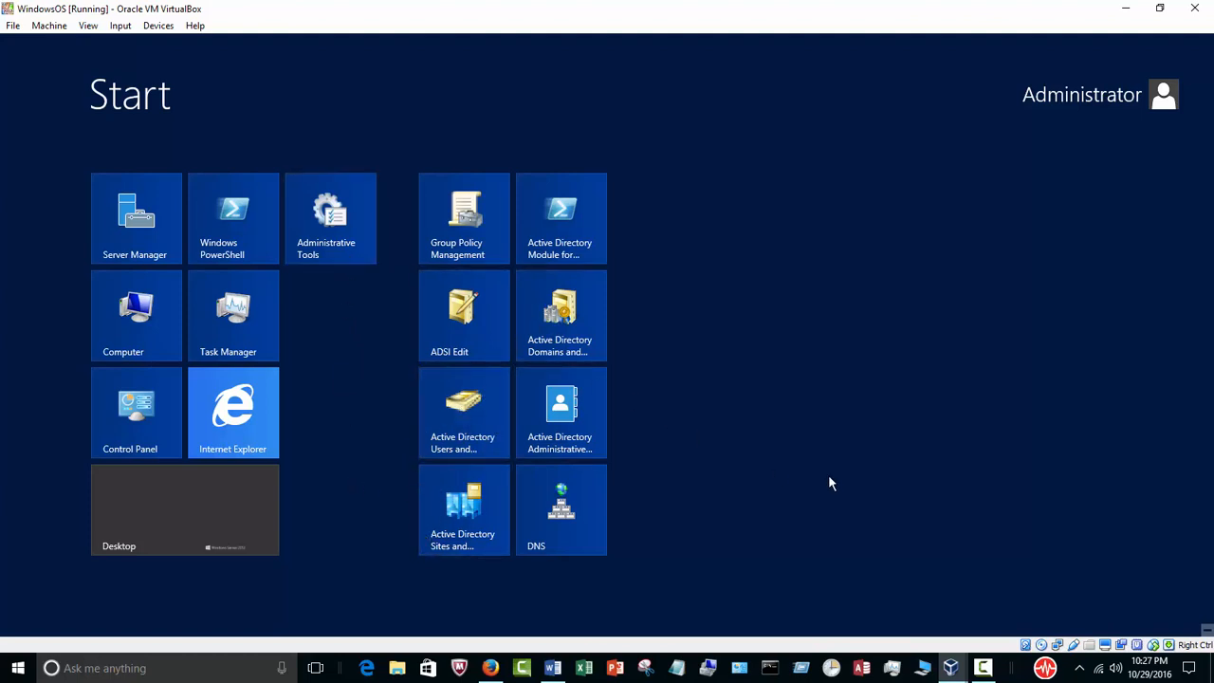
pyautogui.click(475, 405)
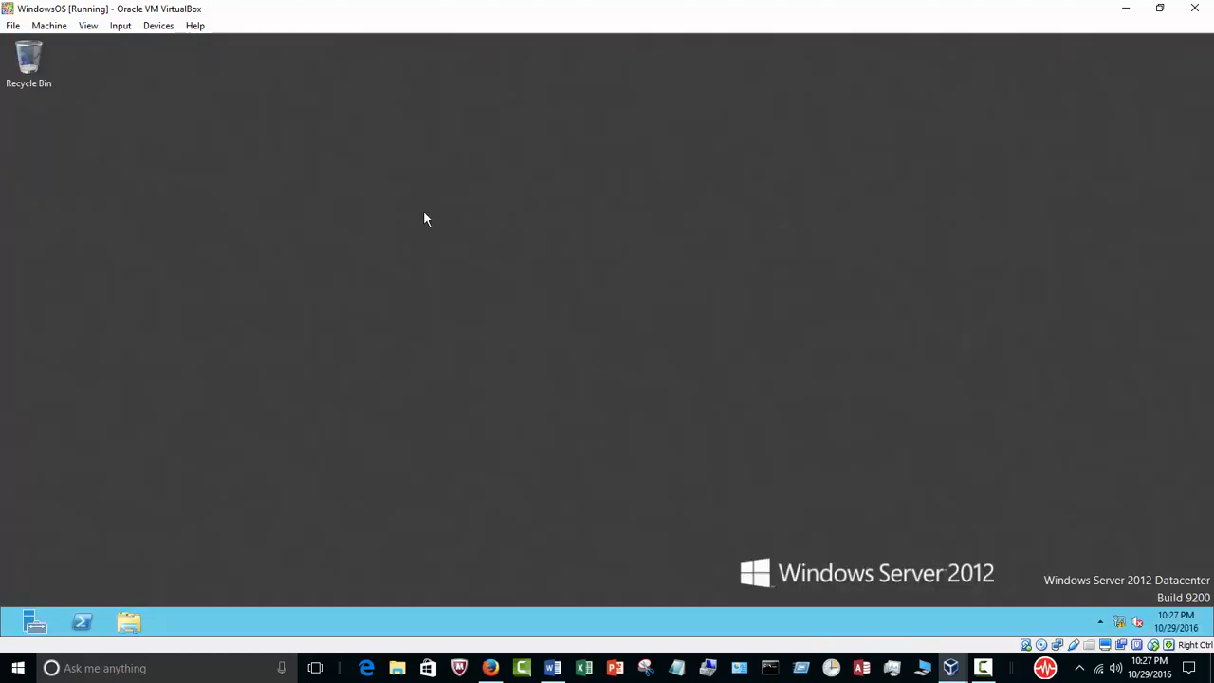
pyautogui.click(601, 106)
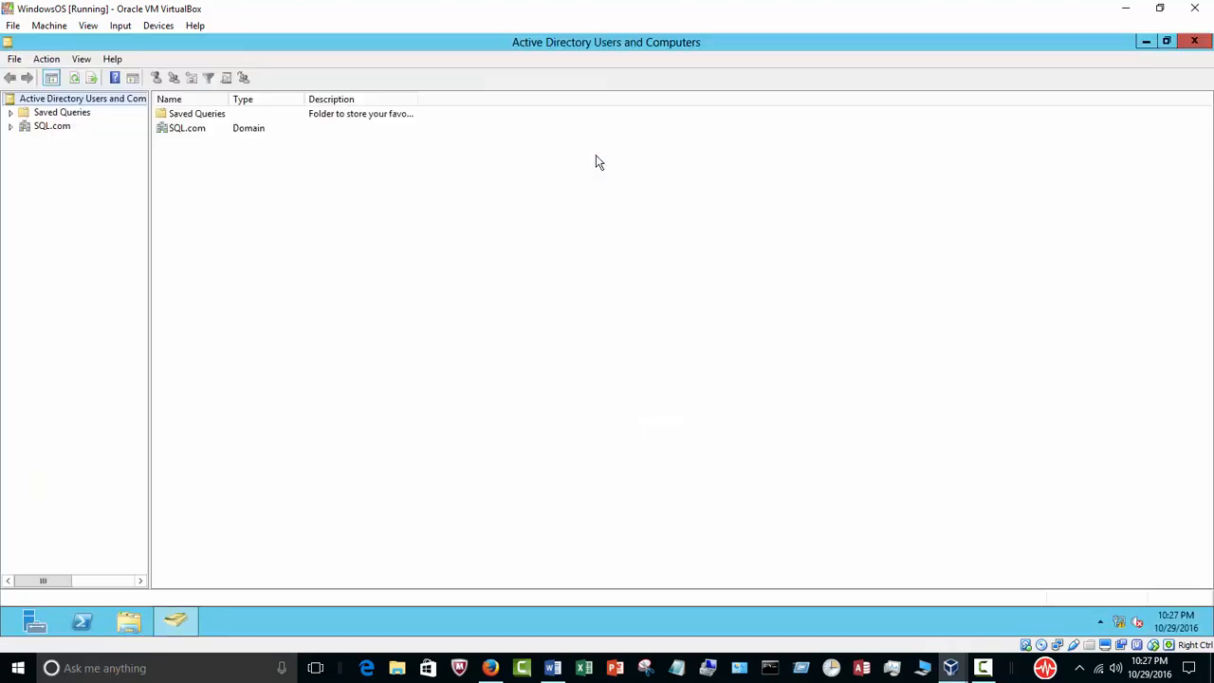
pyautogui.click(10, 126)
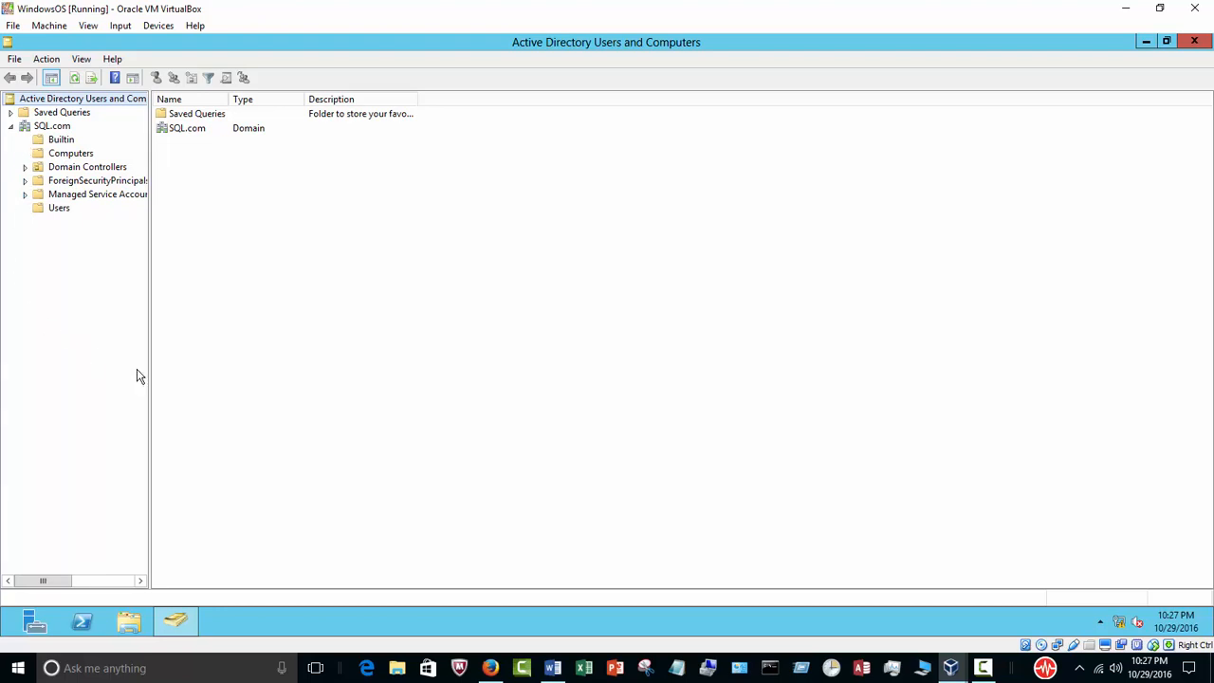
pyautogui.click(59, 208)
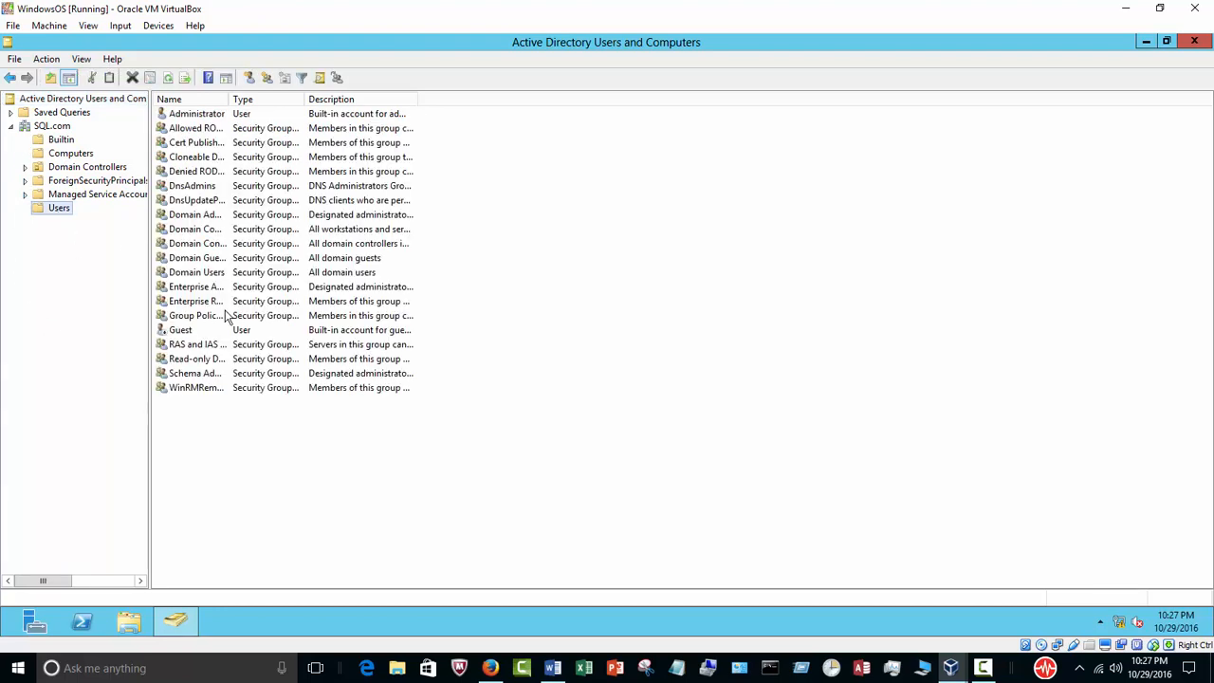
pyautogui.moveTo(229, 100); pyautogui.dragTo(370, 99)
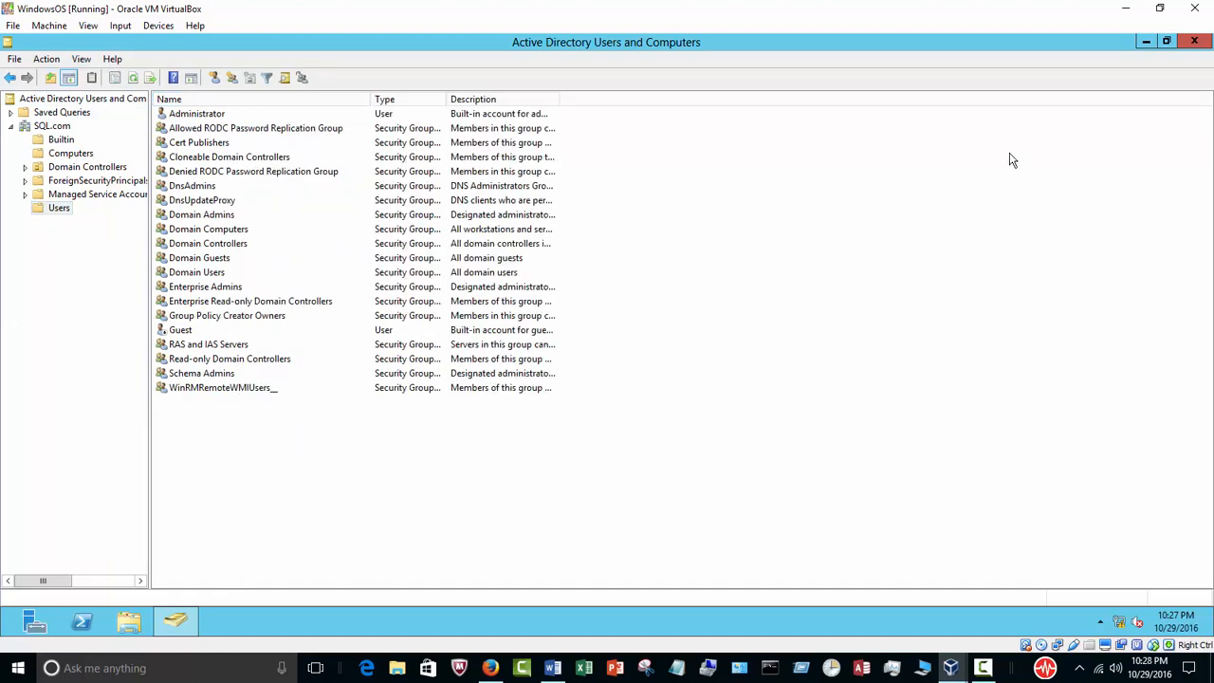
pyautogui.click(1195, 42)
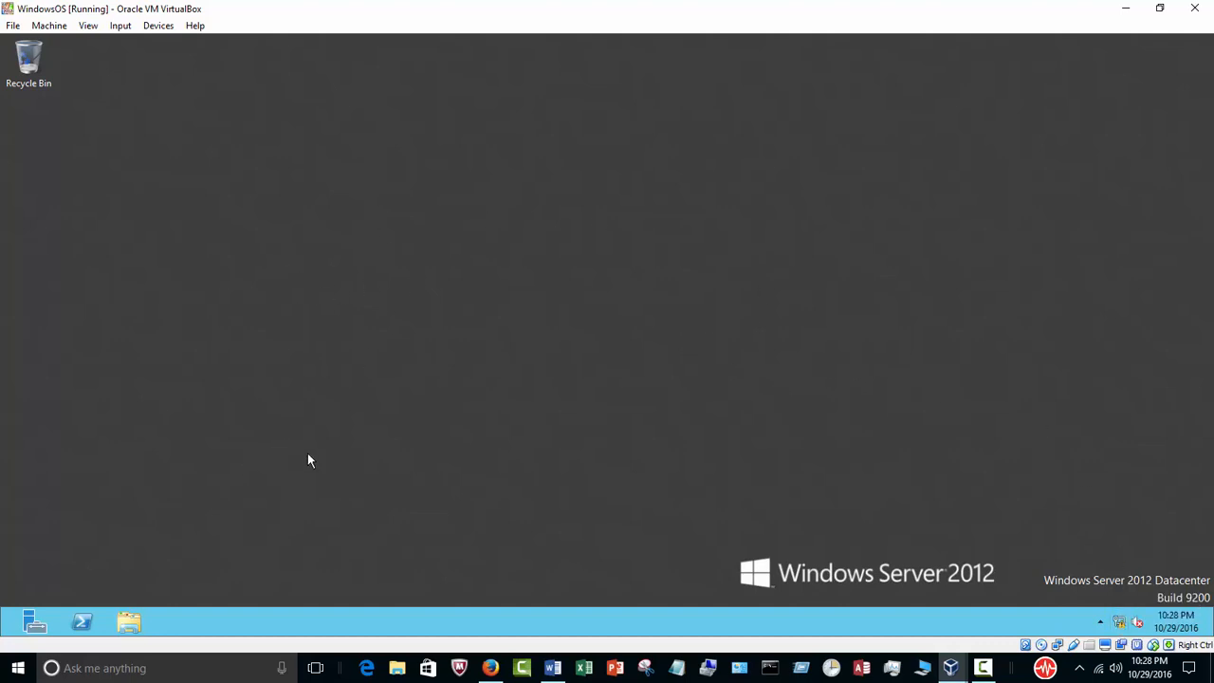
# Open the Computer properties from File Explorer to check the server's domain membership, then close both windows
pyautogui.click(128, 626)
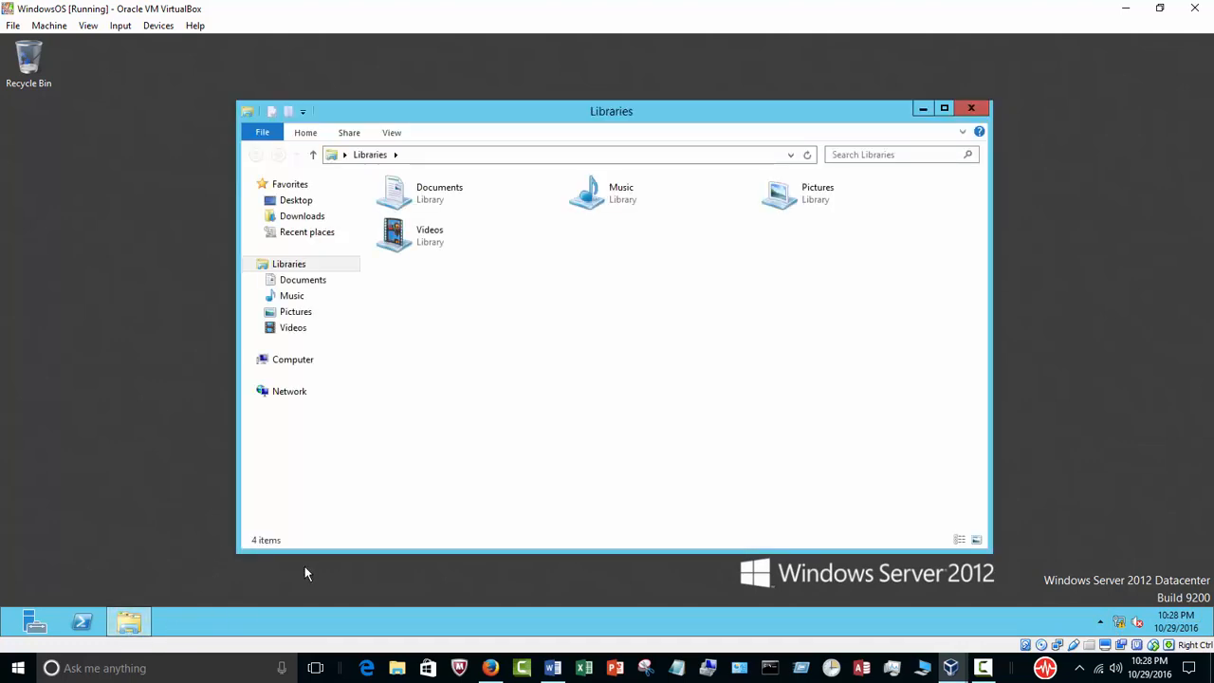
pyautogui.rightClick(312, 367)
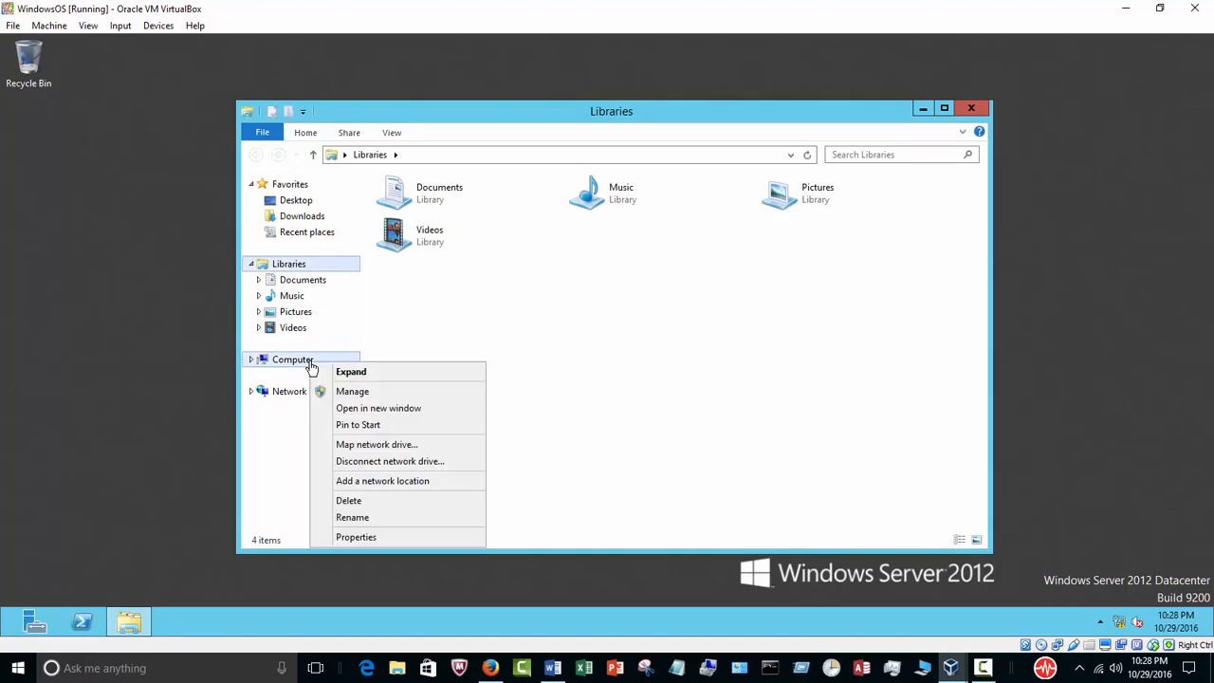
pyautogui.click(356, 537)
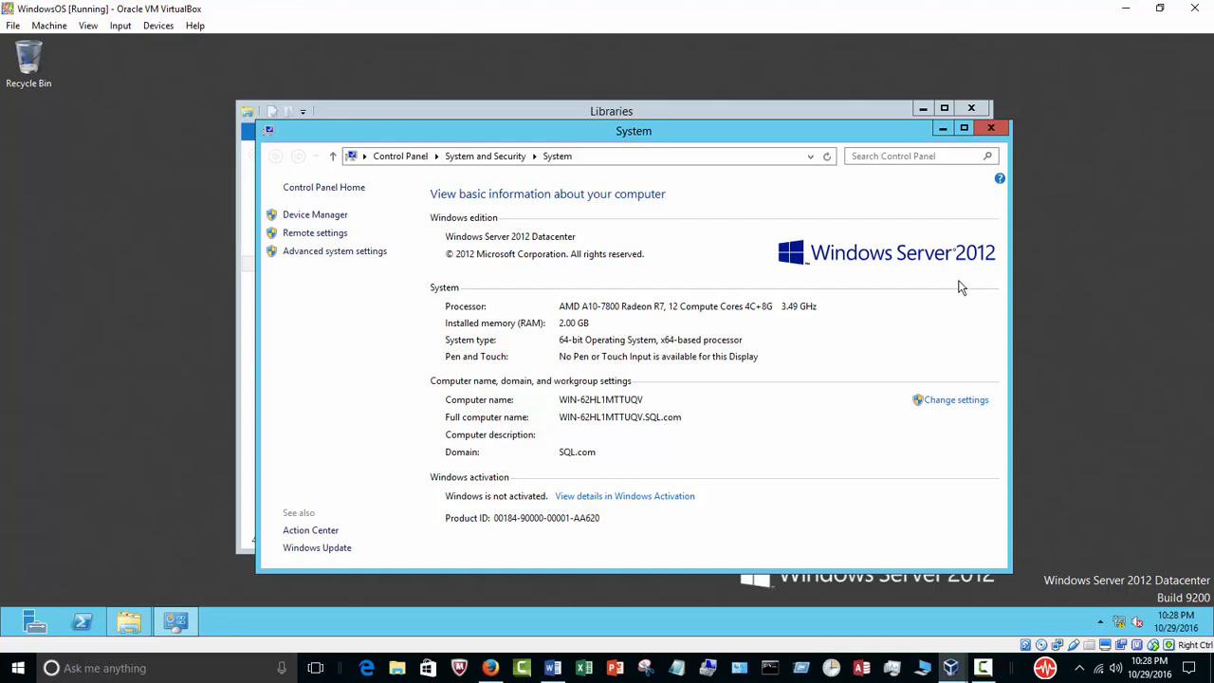
pyautogui.click(991, 129)
pyautogui.click(970, 108)
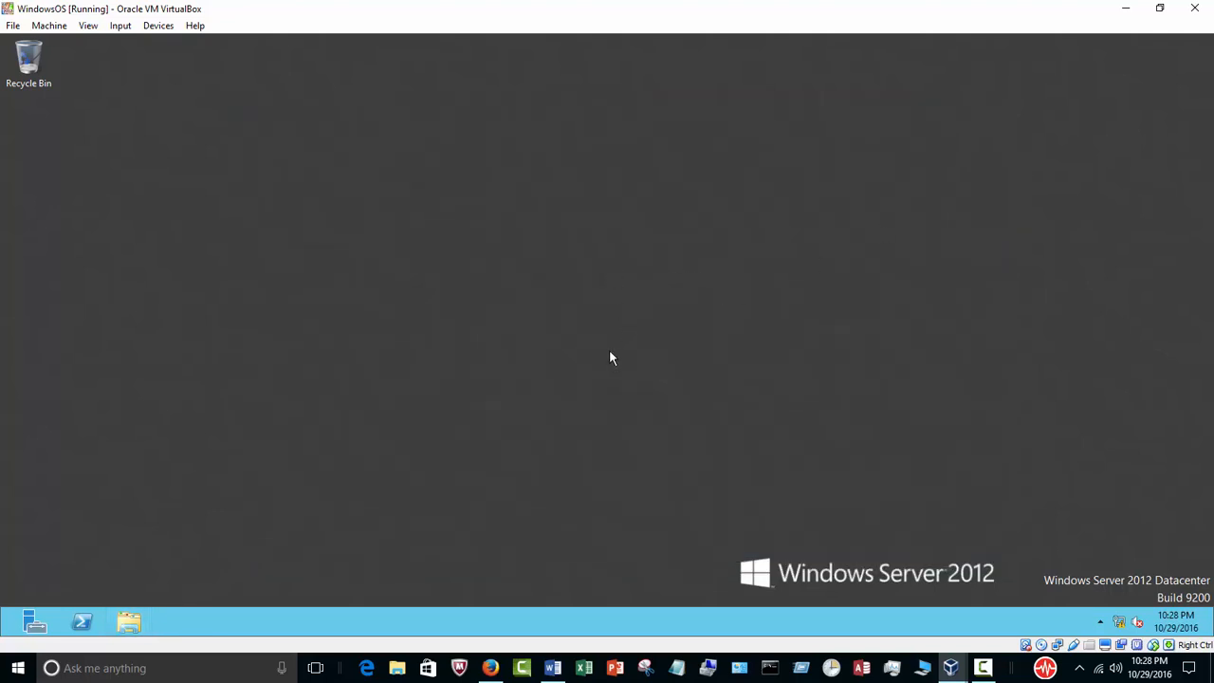
# Switch to PowerPoint on the host machine and start a blank presentation
pyautogui.click(554, 668)
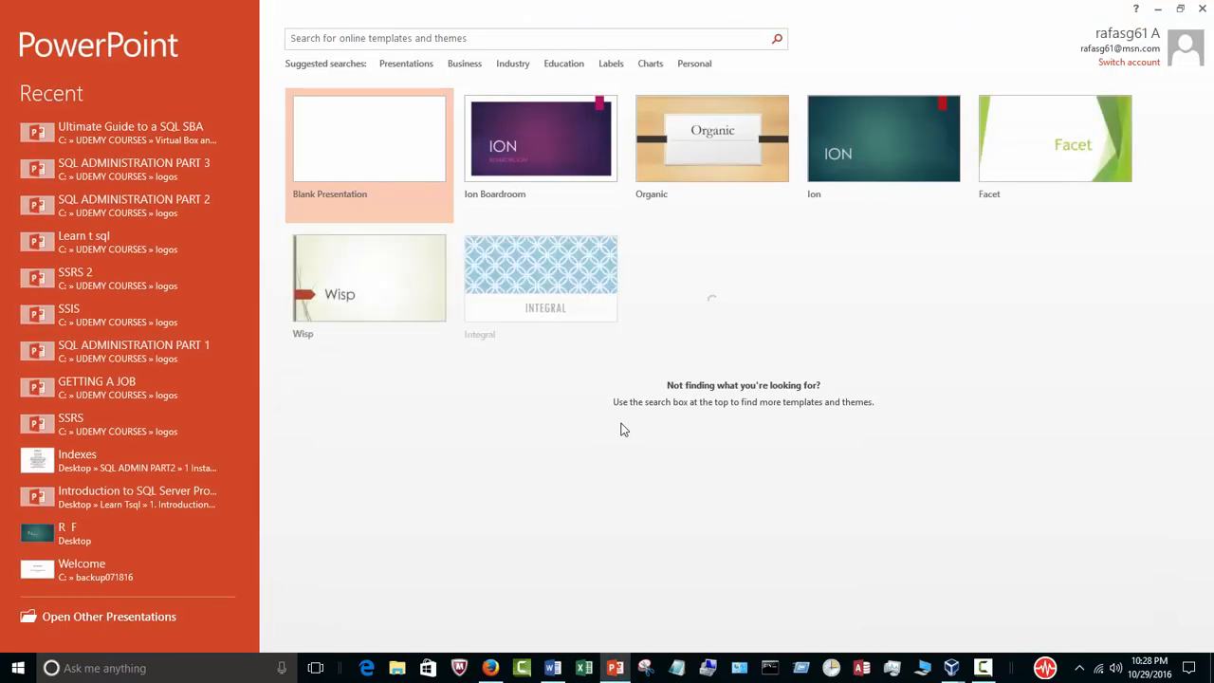
pyautogui.click(758, 482)
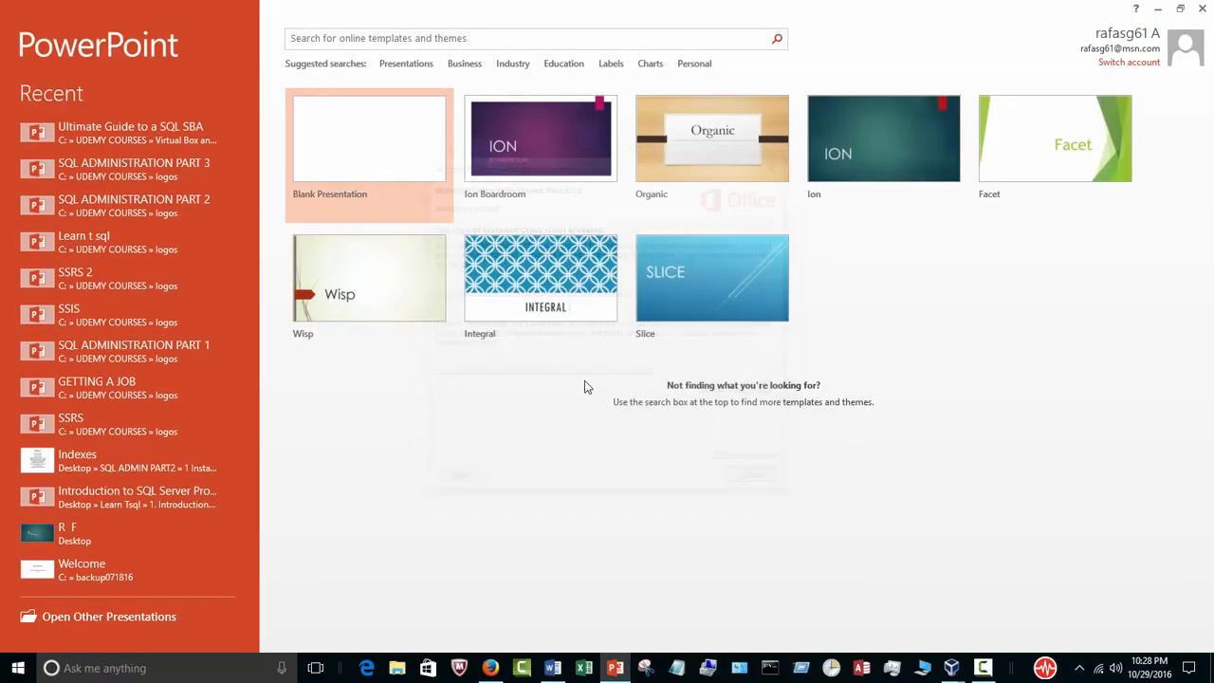
pyautogui.click(399, 168)
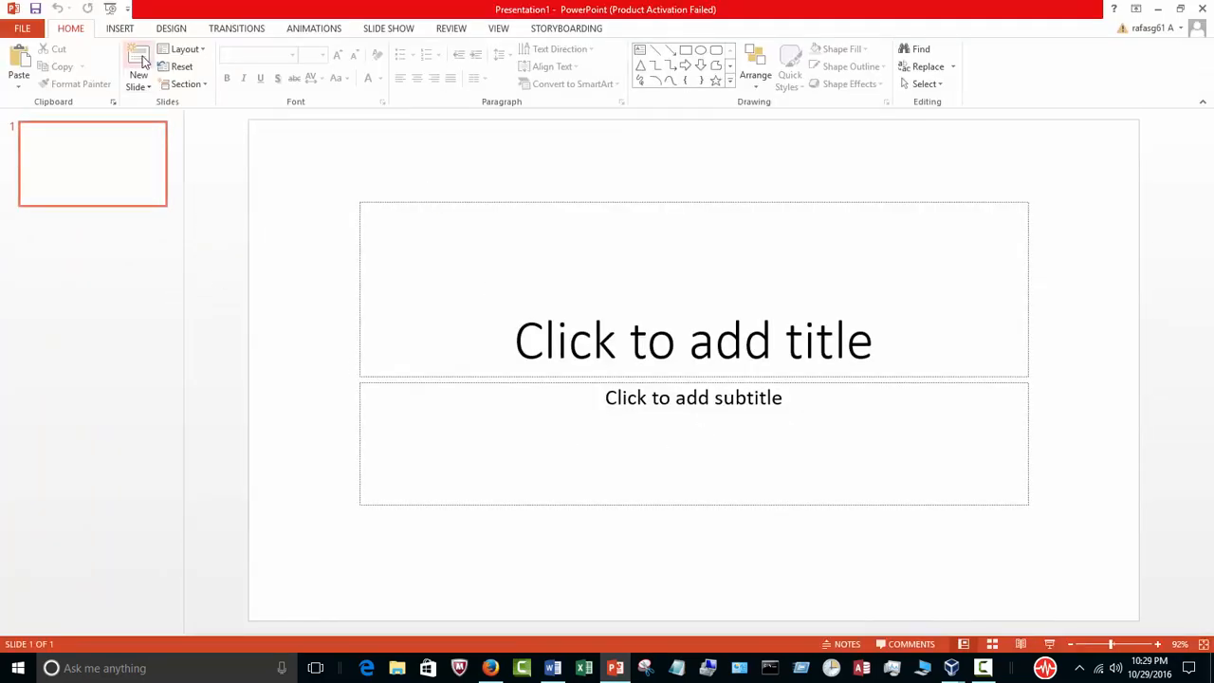
# Add a new slide and place the cursor in its title placeholder
pyautogui.click(140, 60)
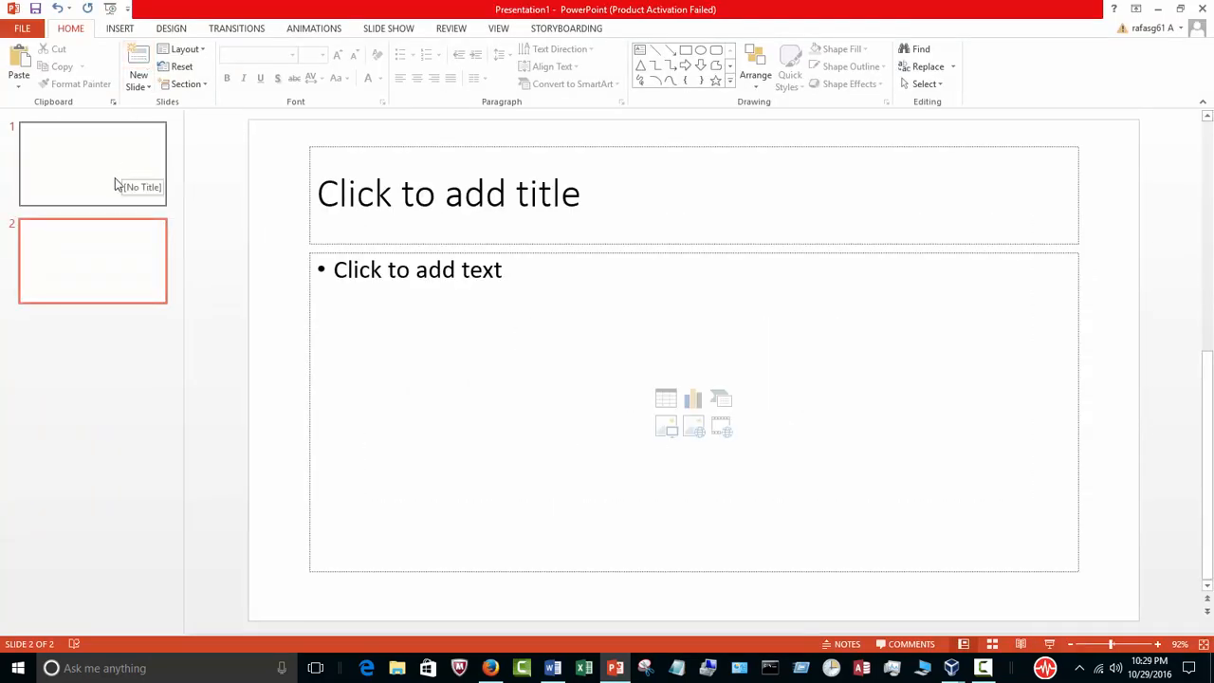
pyautogui.click(577, 207)
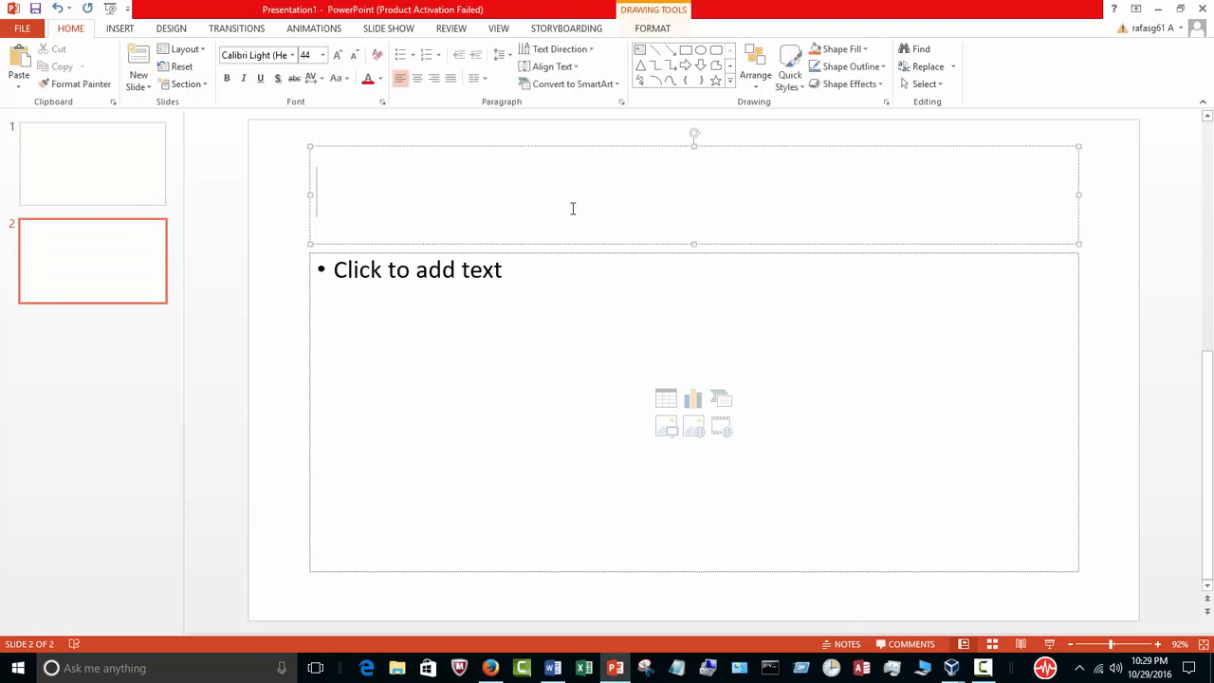